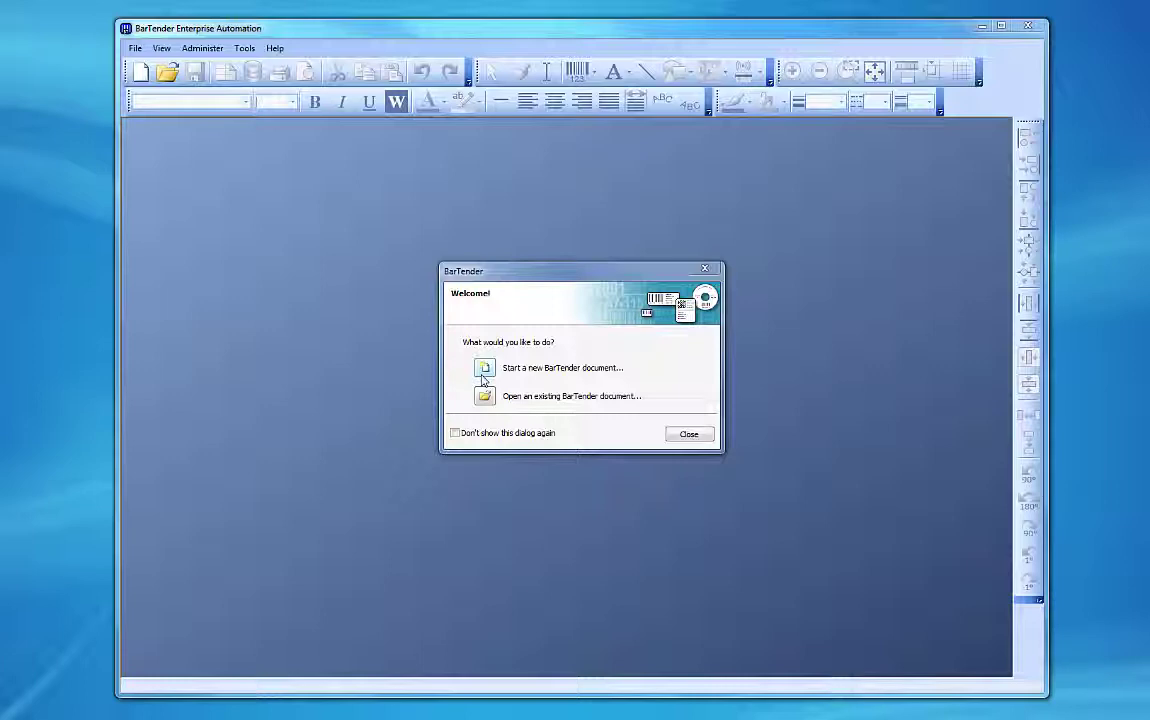
- Open and cancel the New Document Wizard from the welcome screen, and reopen it to start a new document
left_click(484, 369)
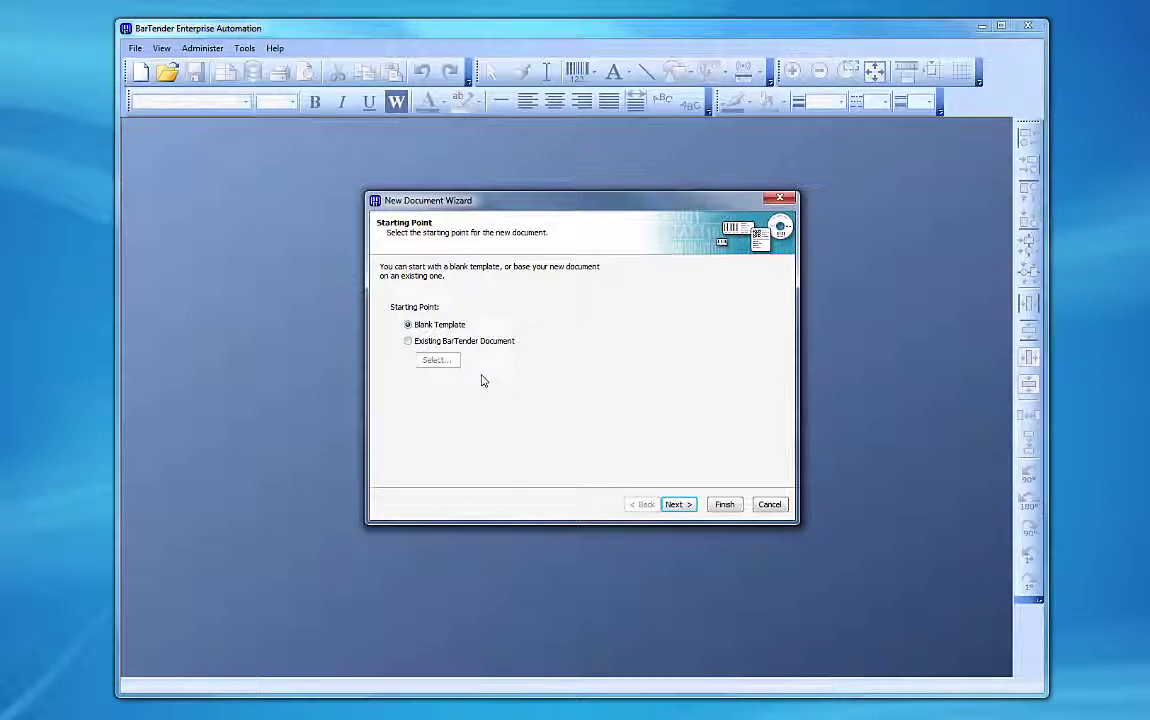
left_click(782, 506)
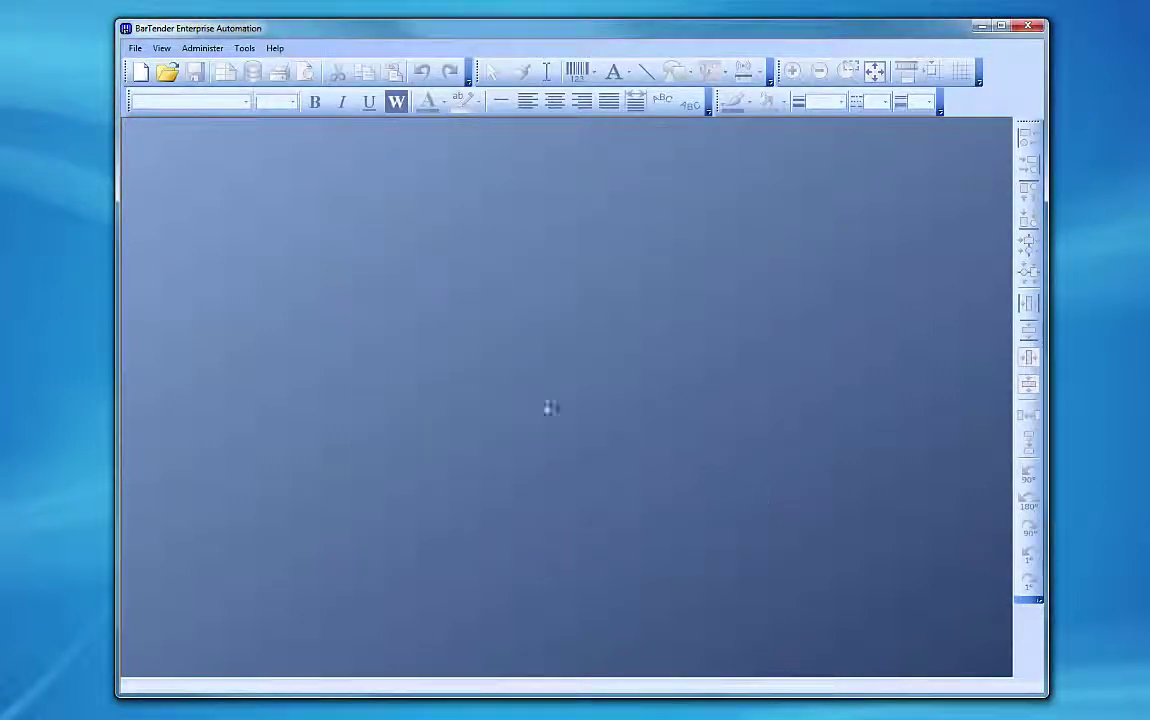
left_click(135, 48)
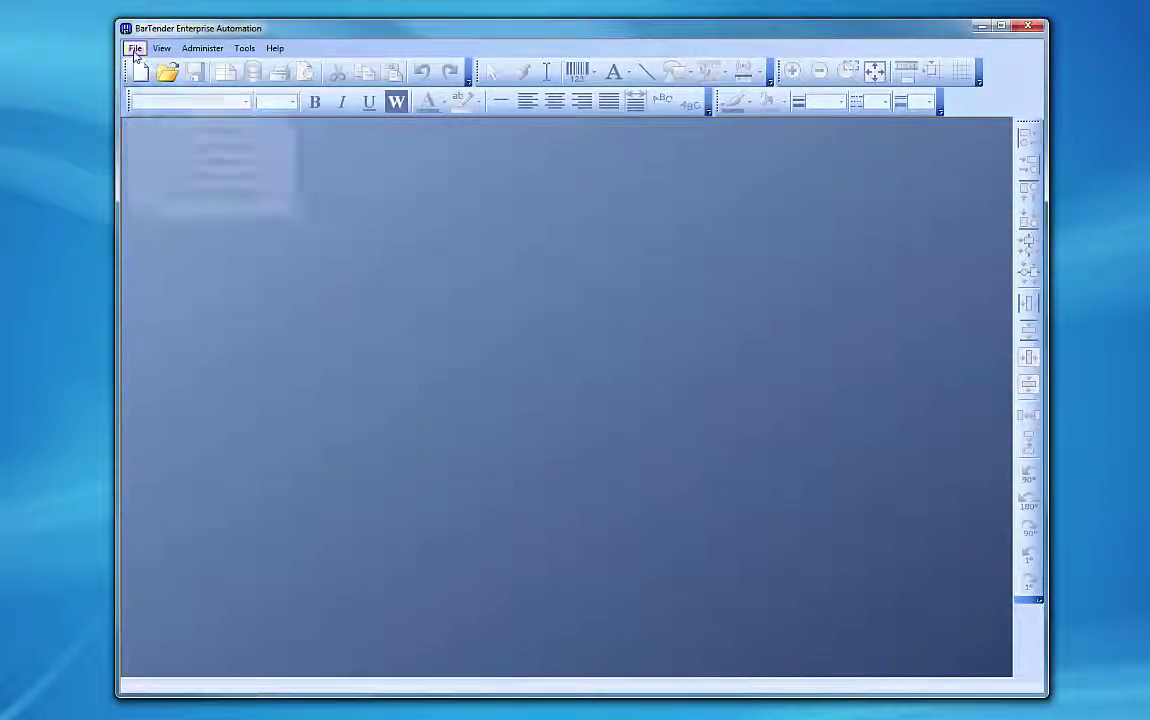
left_click(156, 64)
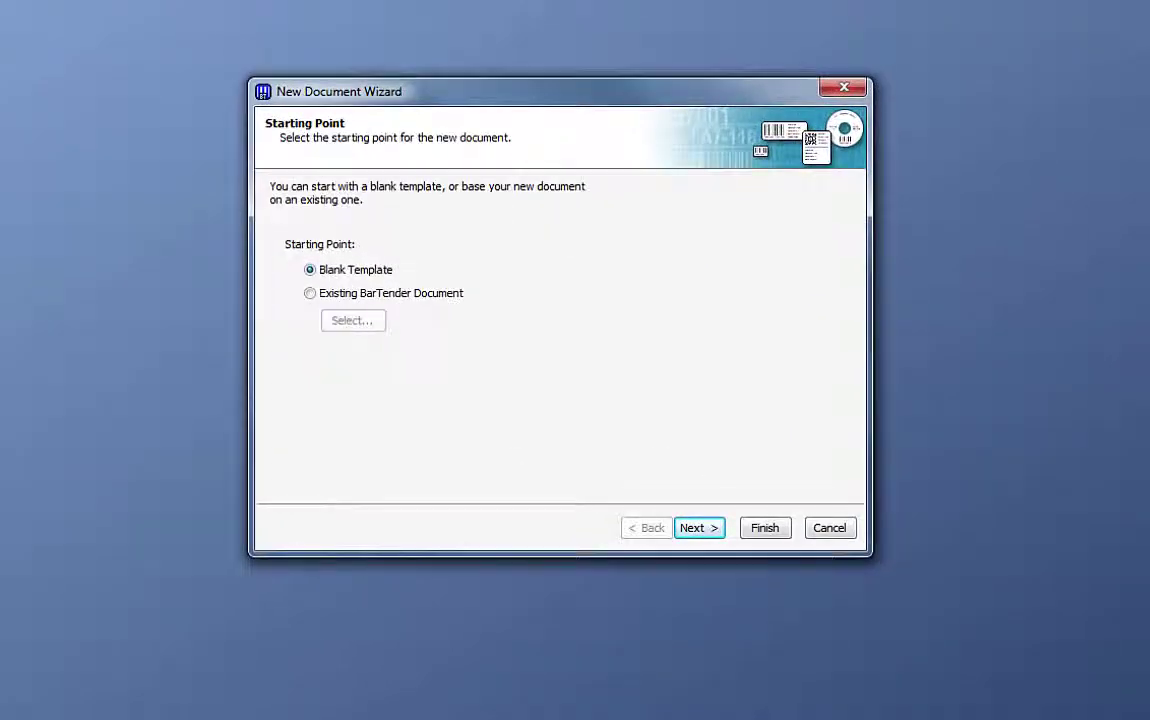
left_click(309, 294)
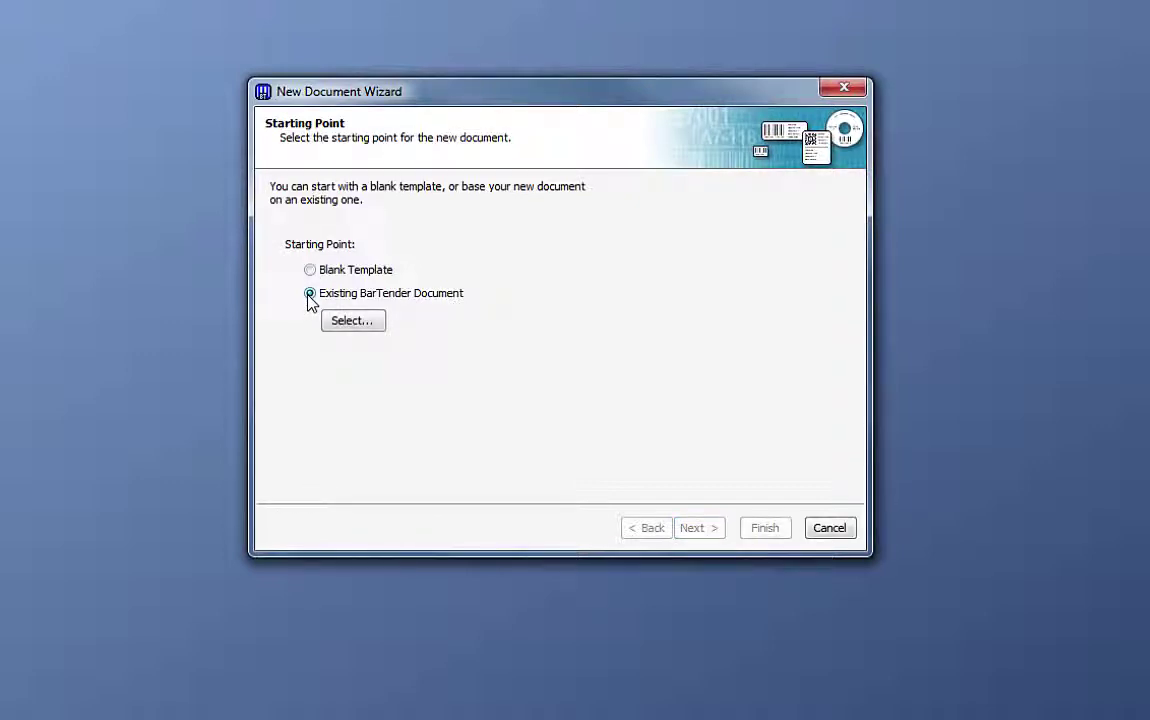
left_click(350, 321)
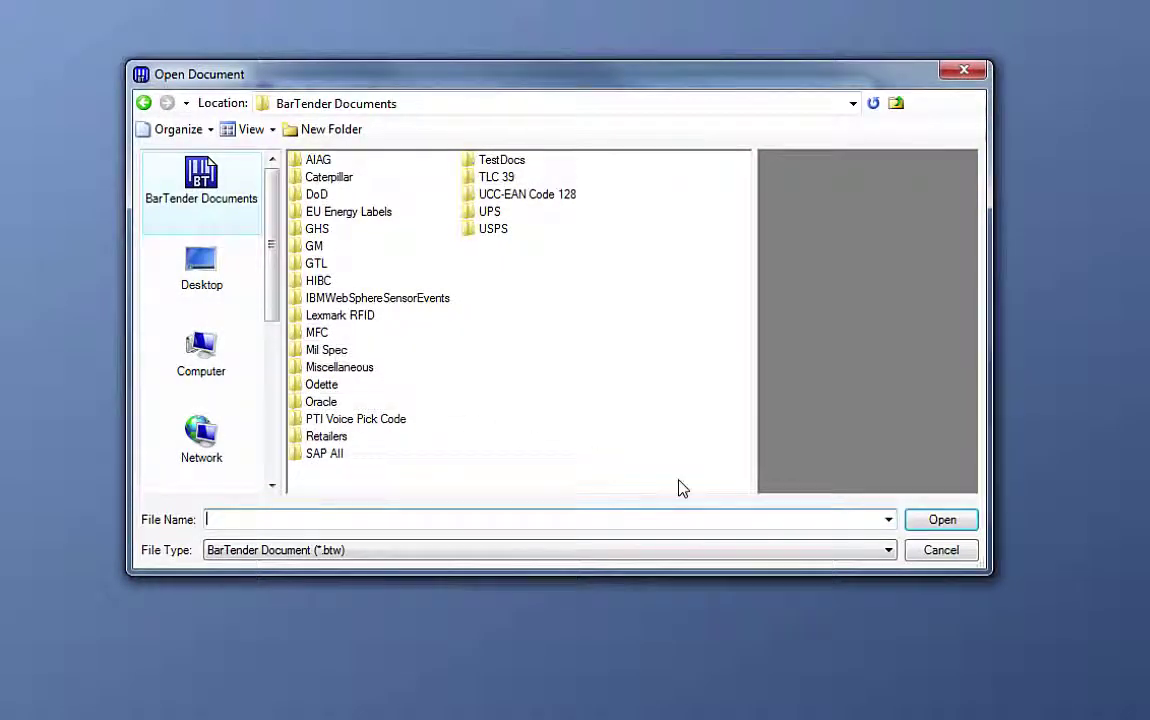
left_click(941, 550)
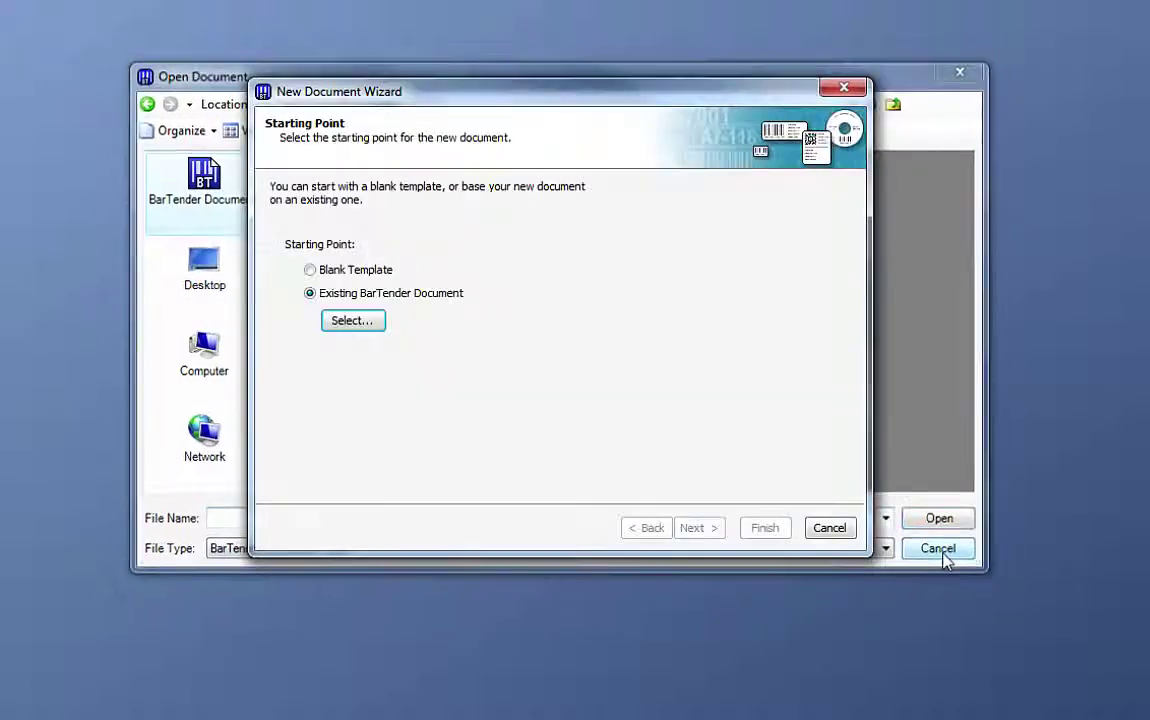
- Start the document from a blank template and select Thermal Printer as its printer
left_click(310, 270)
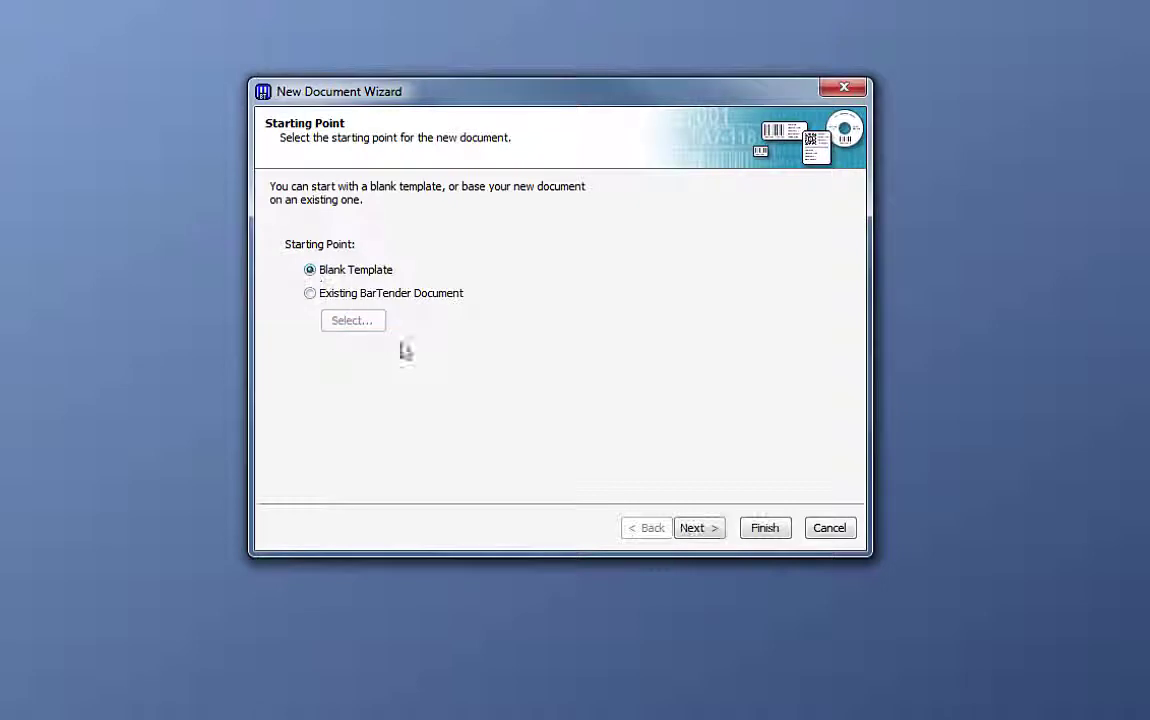
left_click(698, 528)
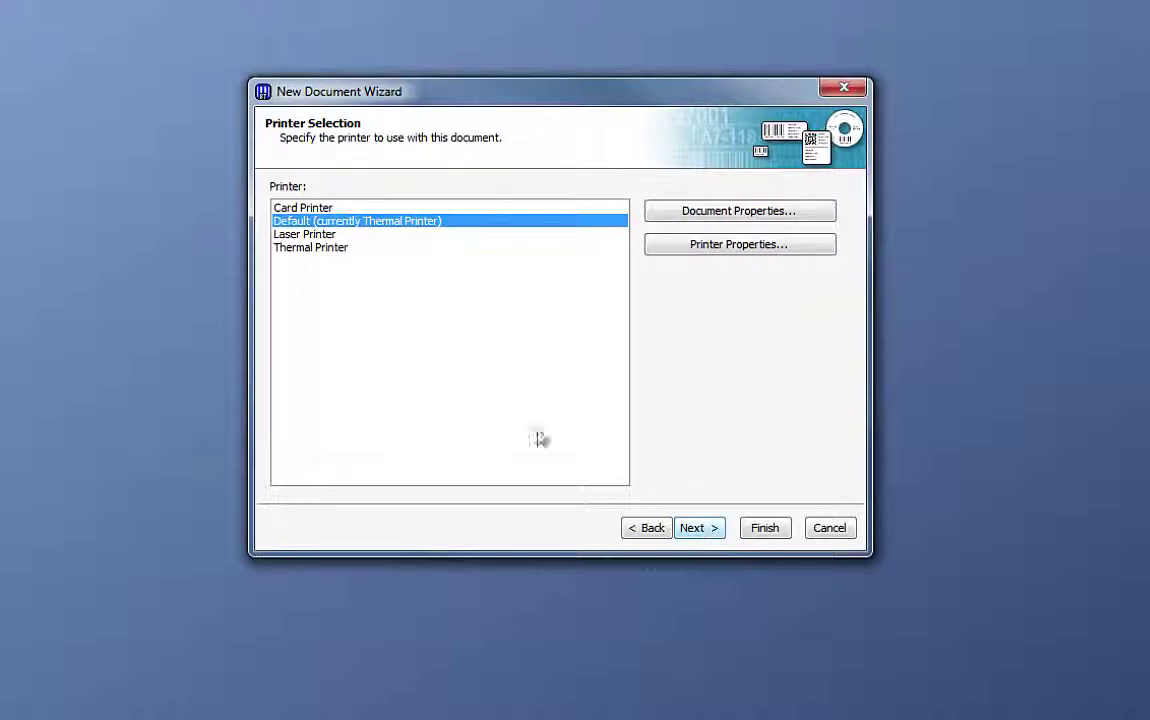
left_click(318, 248)
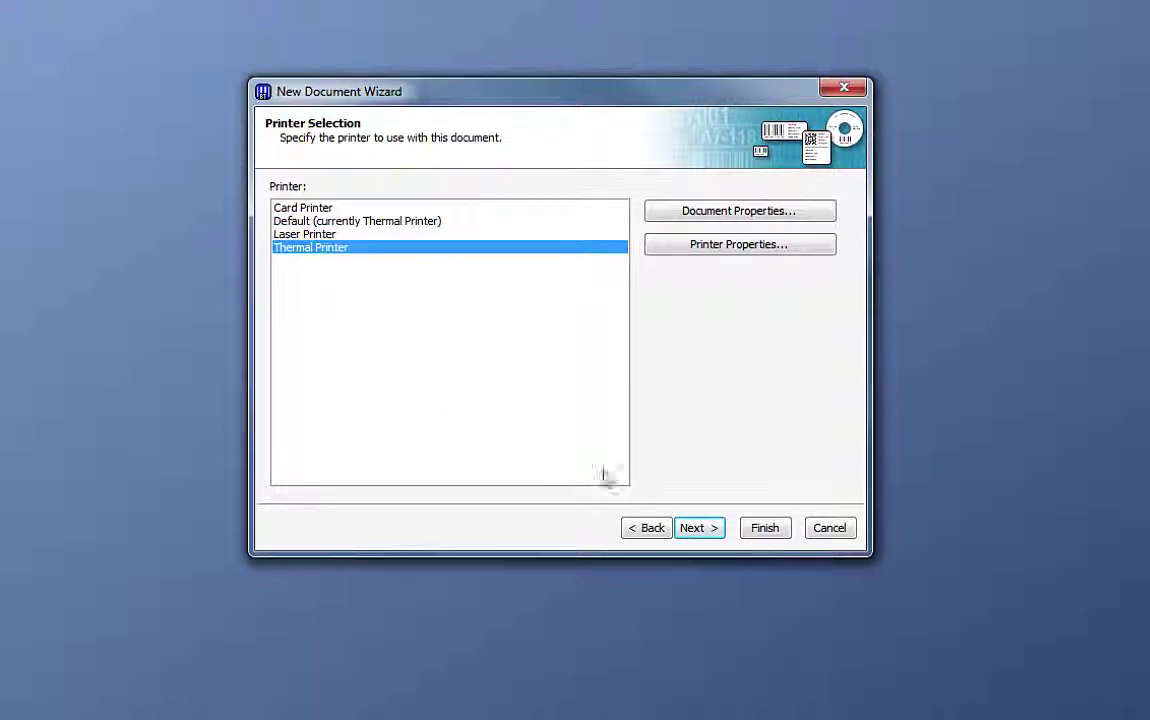
left_click(707, 533)
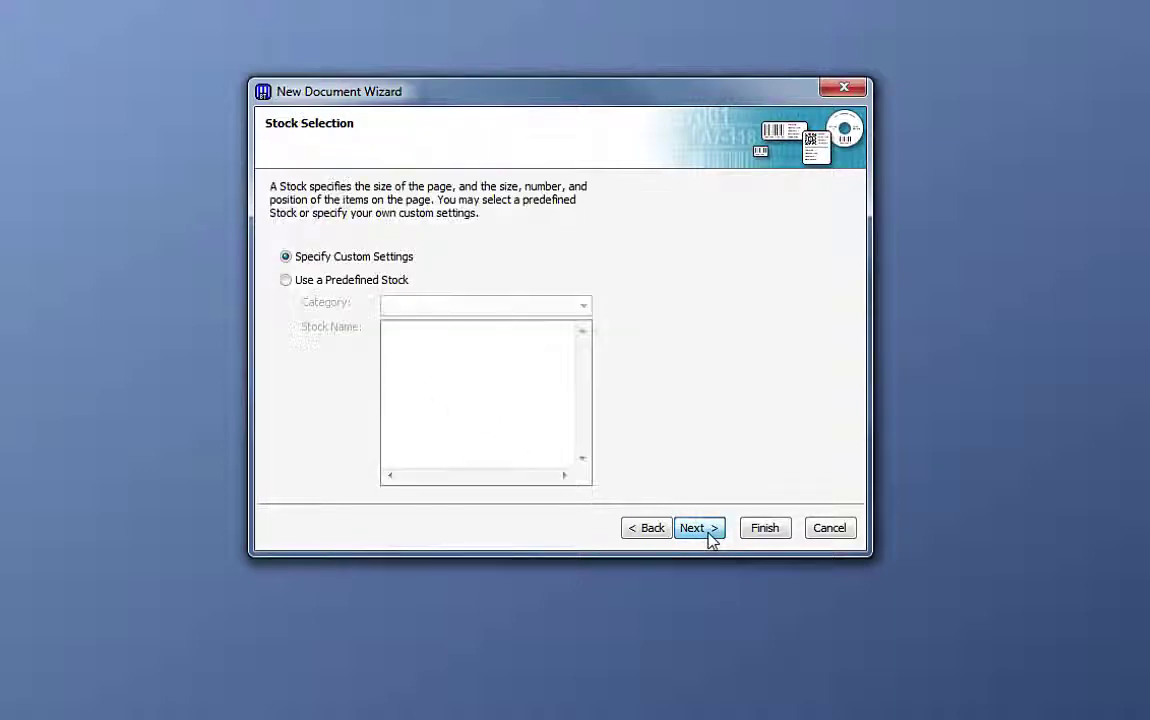
- Preview several predefined stocks in the Avery Dennison category, ending with V72
left_click(285, 280)
left_click(584, 306)
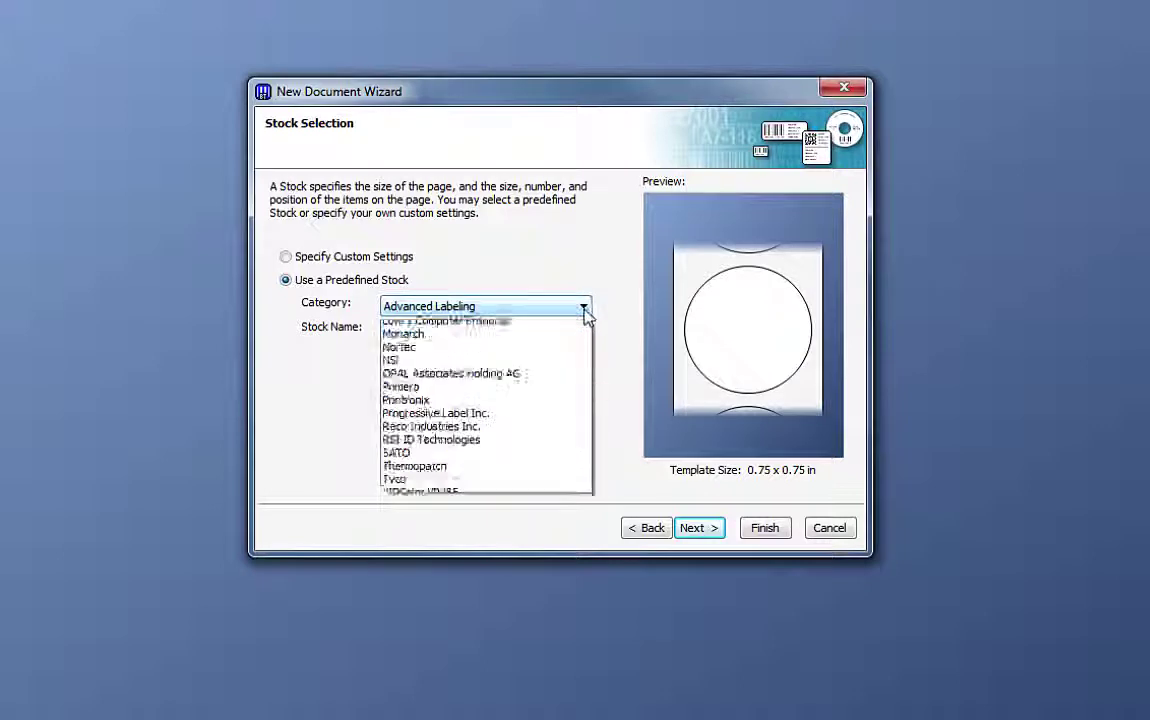
left_click(566, 340)
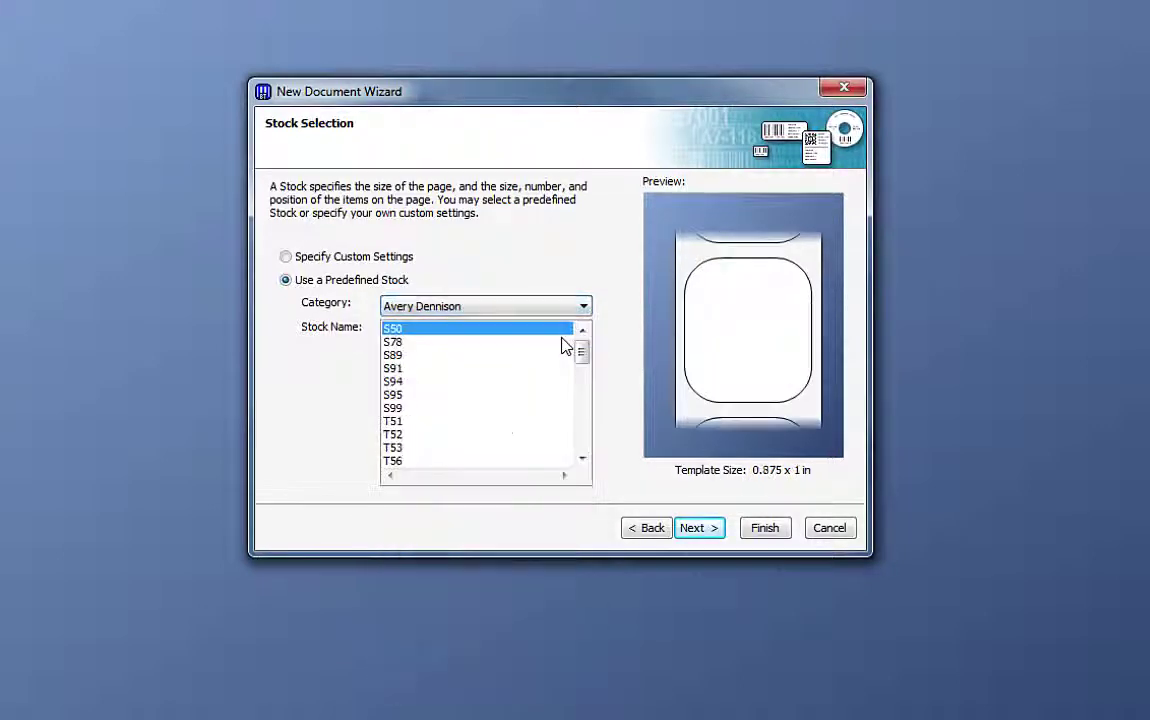
left_click(519, 395)
scroll(507, 407, "down", 1)
scroll(507, 407, "down", 1)
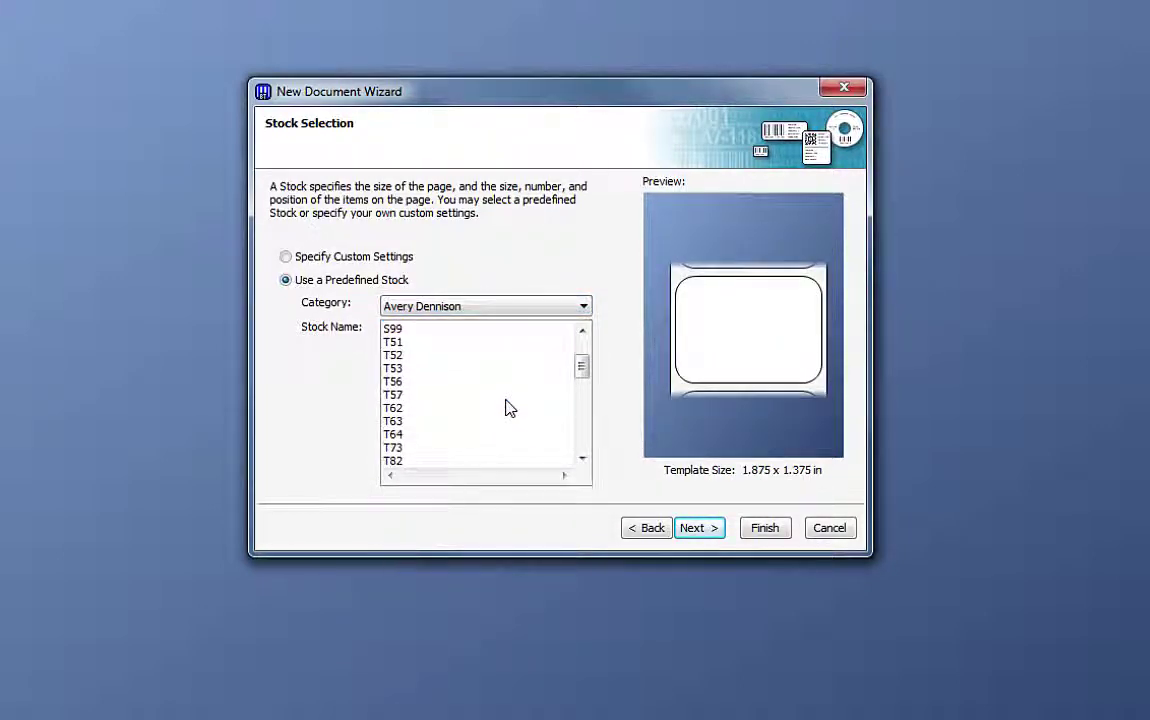
left_click(506, 407)
scroll(500, 412, "down", 1)
scroll(500, 415, "down", 2)
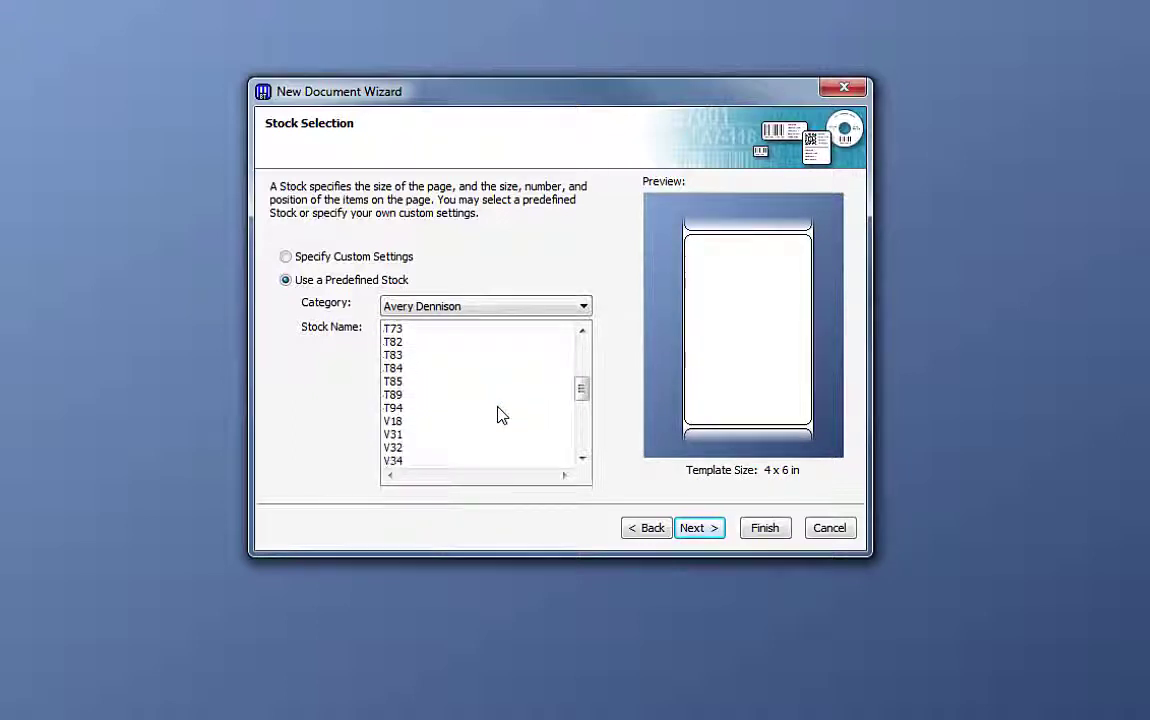
left_click(501, 409)
scroll(500, 413, "down", 3)
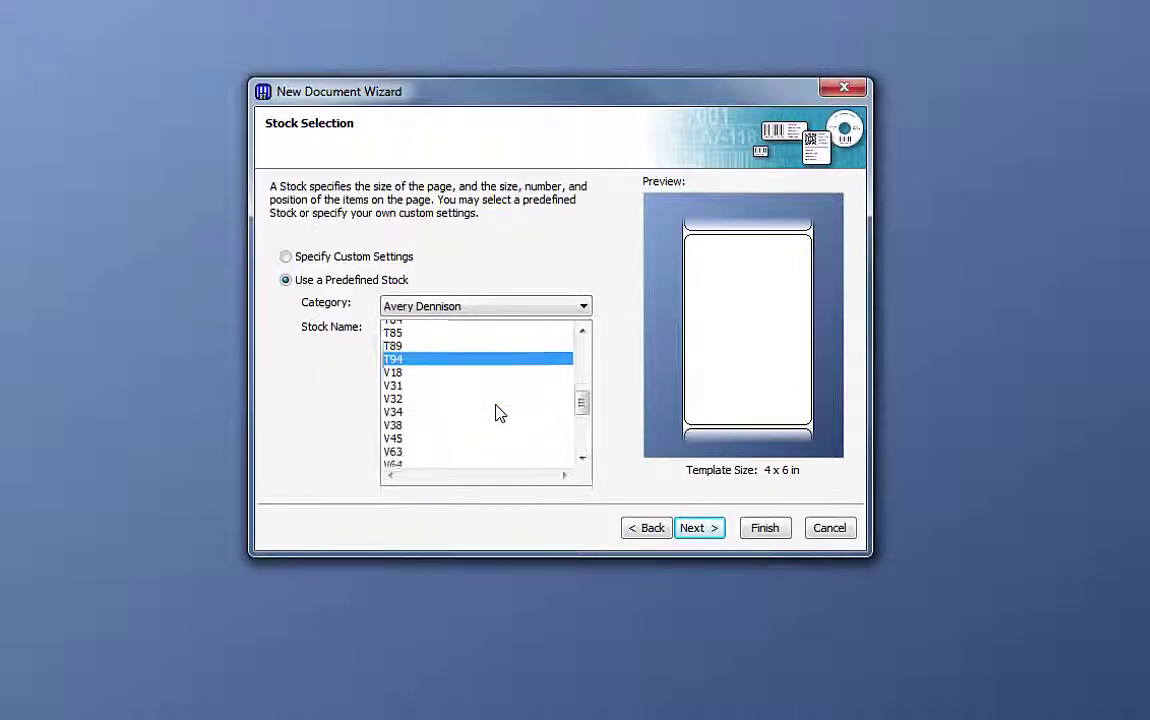
left_click(497, 409)
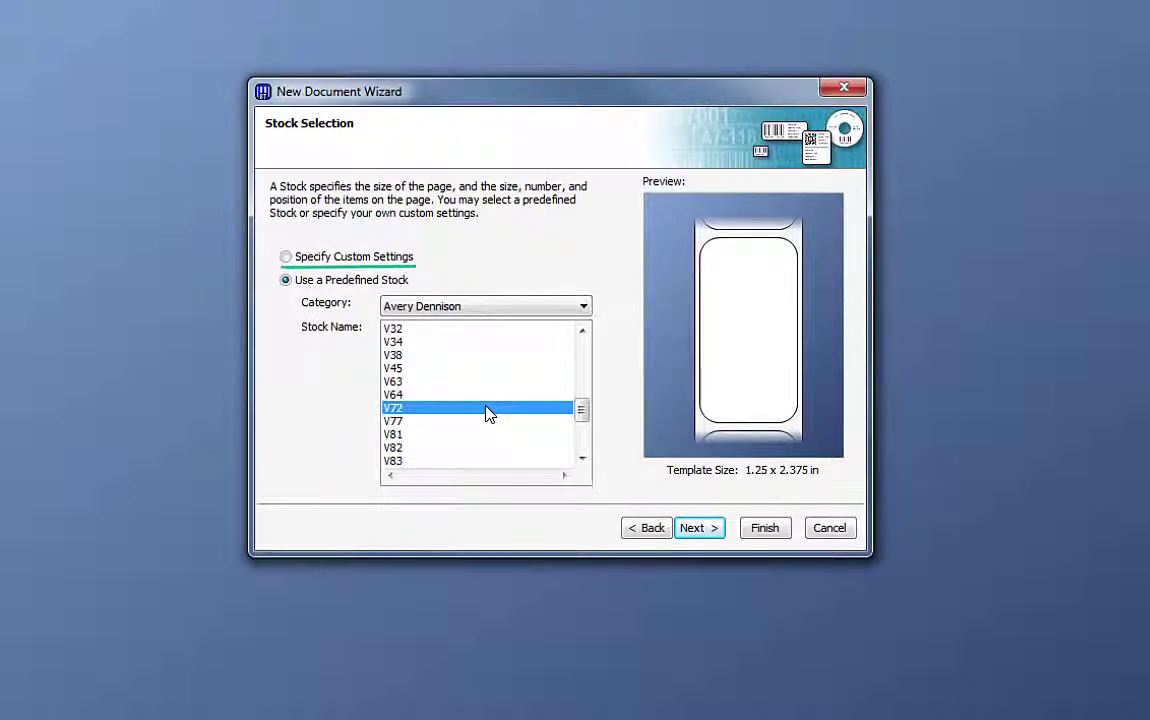
- Specify custom settings for the stock and proceed to the items-per-page settings
left_click(286, 257)
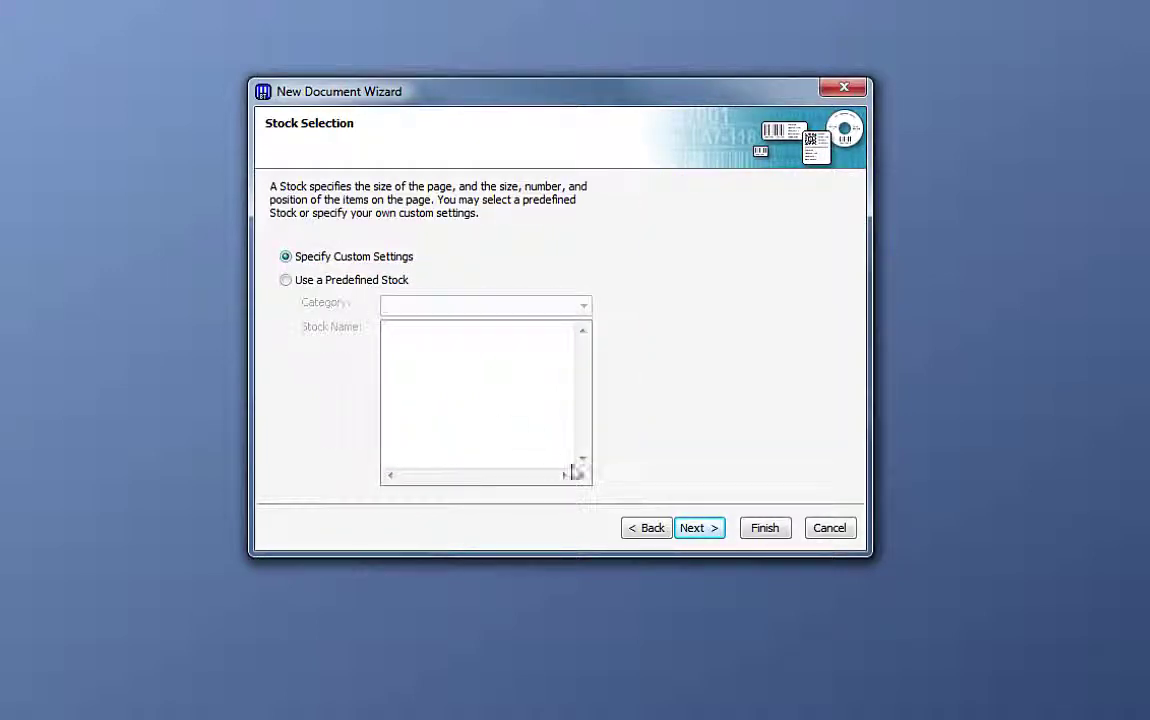
left_click(695, 530)
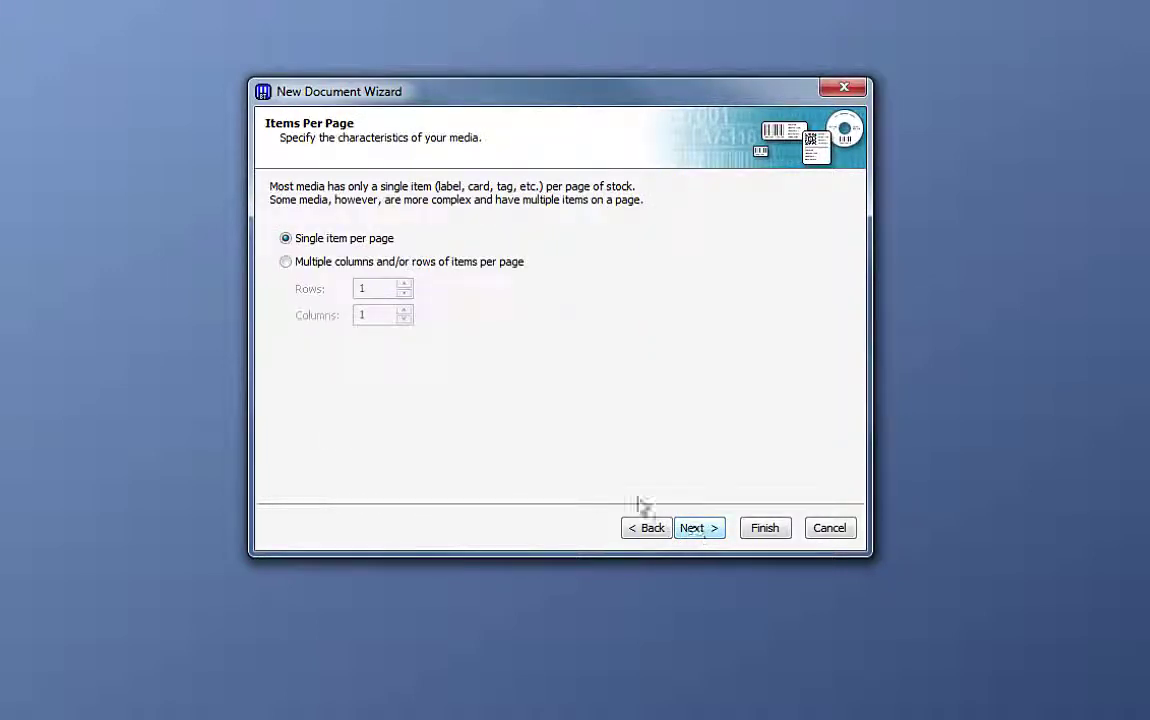
- Try a layout with multiple items per page by increasing the numbers of columns and rows
left_click(285, 262)
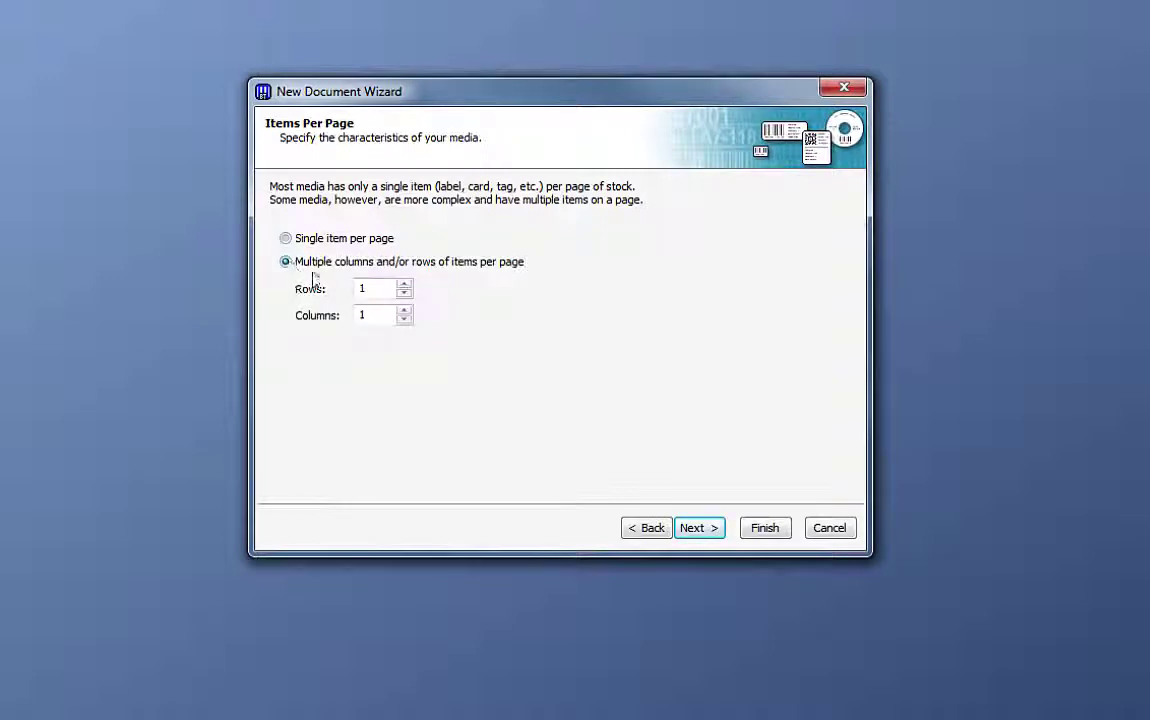
left_click(403, 310)
left_click(403, 310)
left_click(405, 285)
left_click(405, 285)
- Set the media to a single item per page and proceed to the side edge settings
left_click(285, 238)
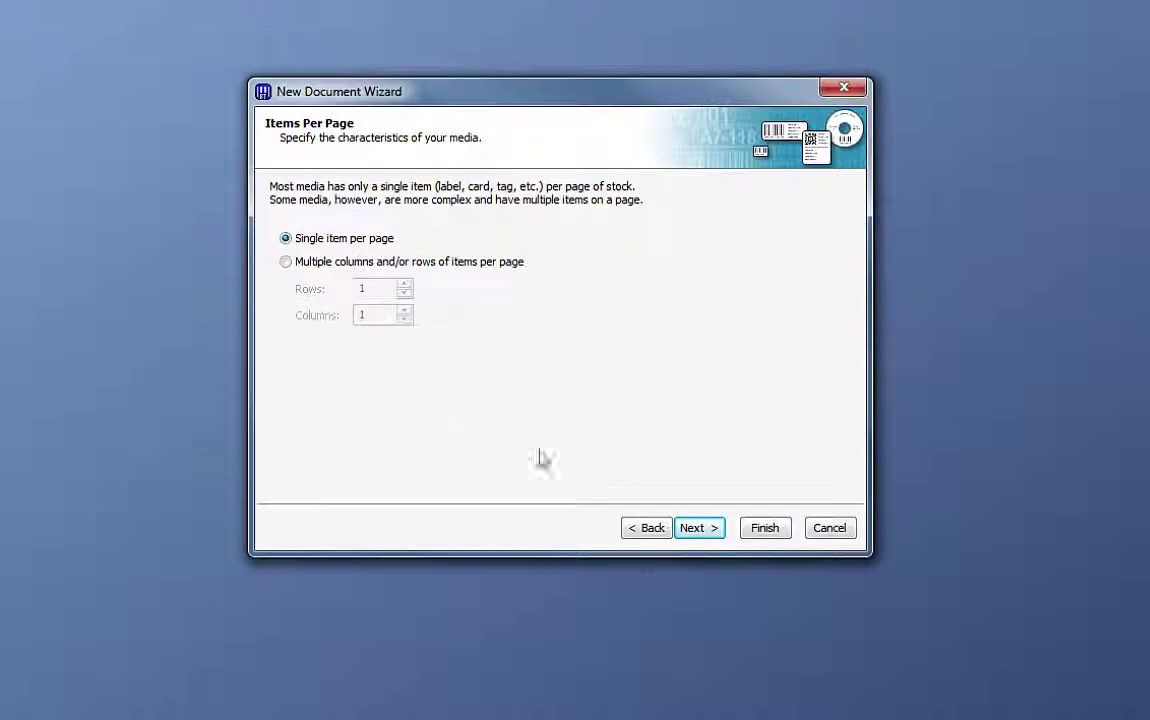
left_click(690, 532)
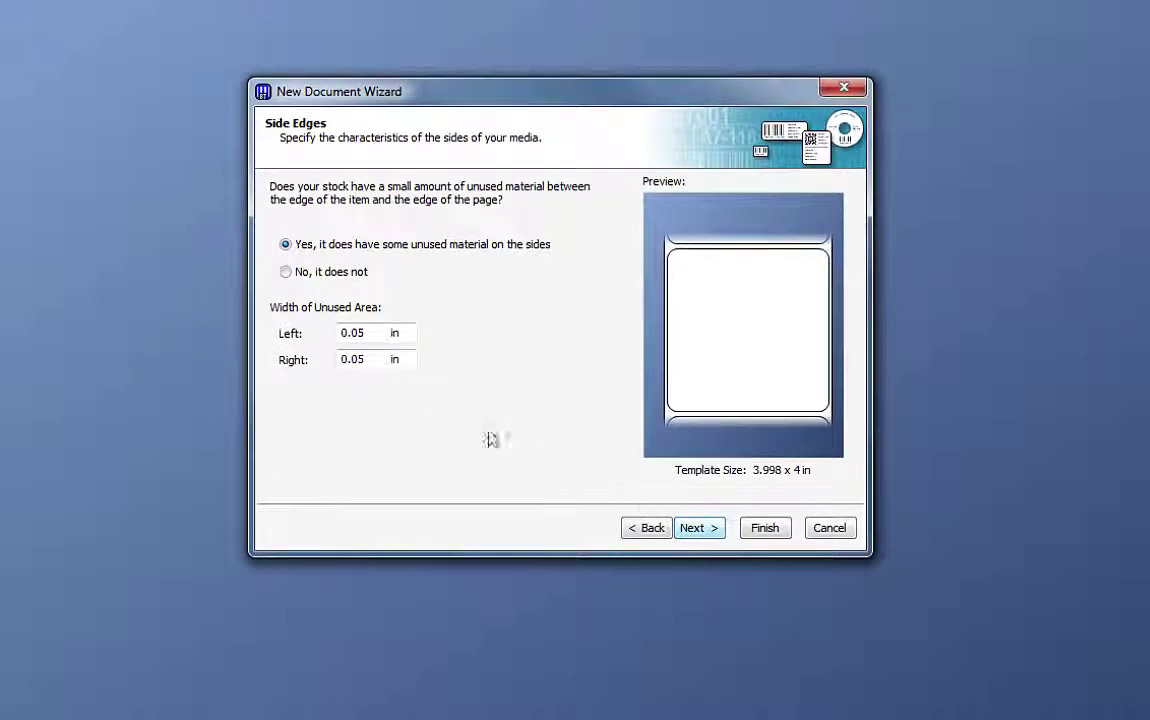
- Try a 0.5 in width for the unused area on both the left and right sides of the stock
left_click_drag(366, 333, 330, 333)
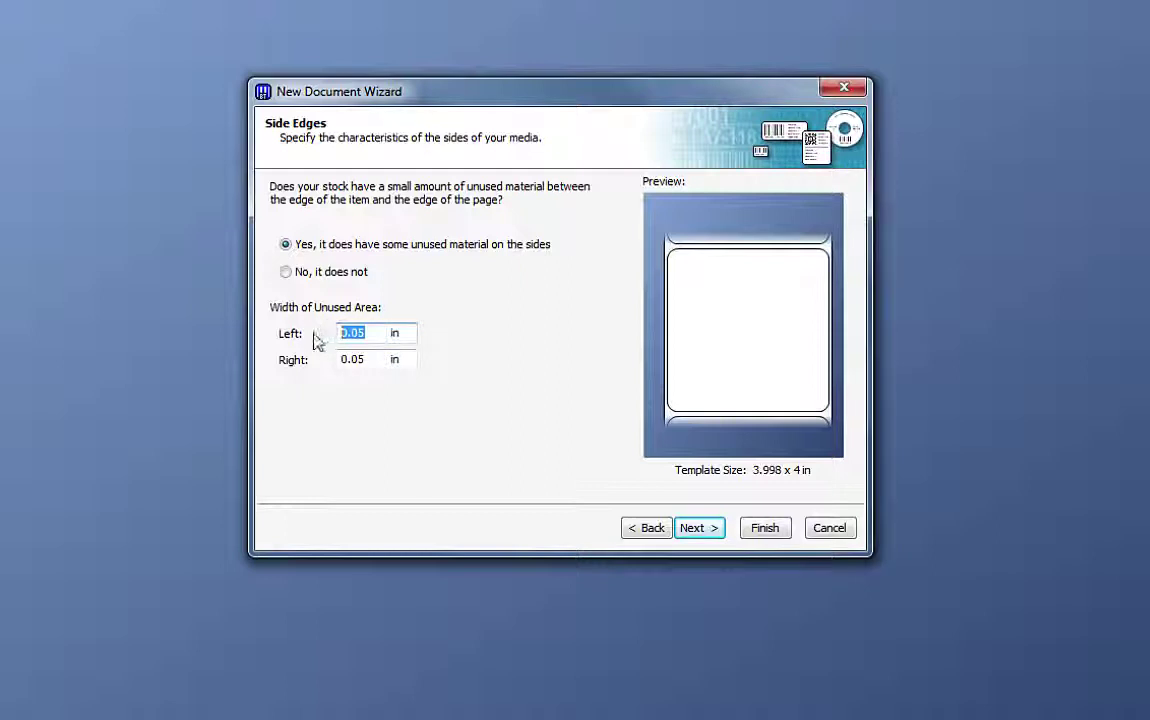
key("BackSpace")
type(".5")
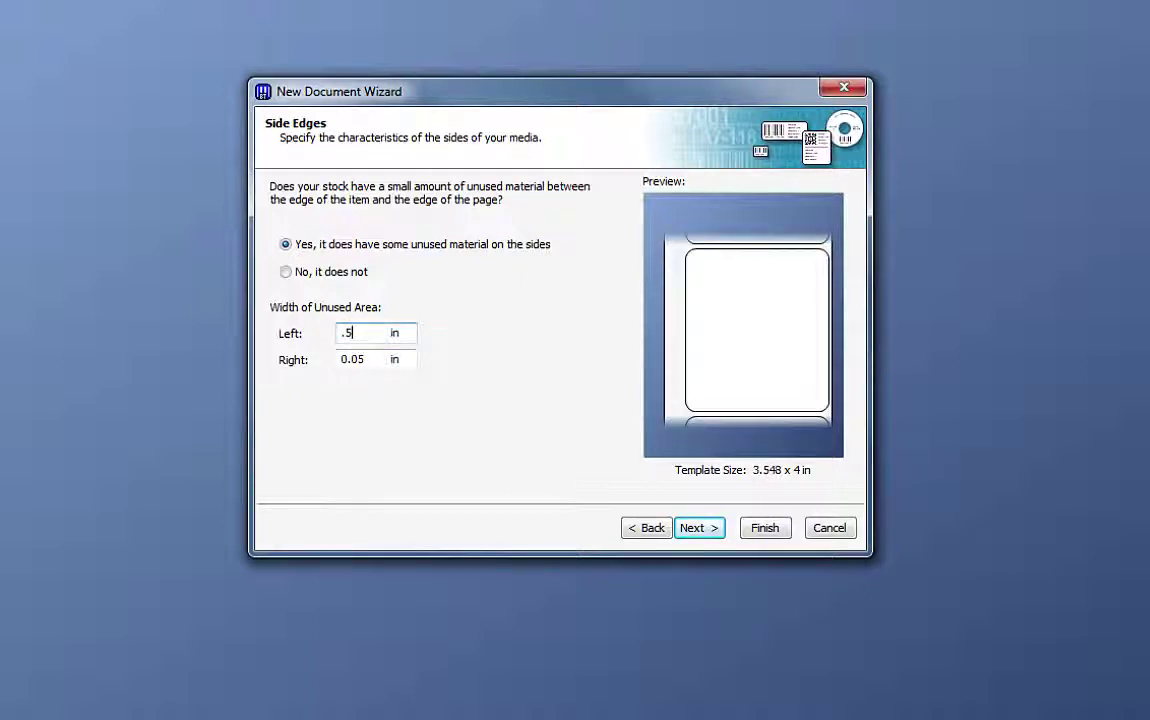
key("Tab")
key("BackSpace")
type(".5")
key("Tab")
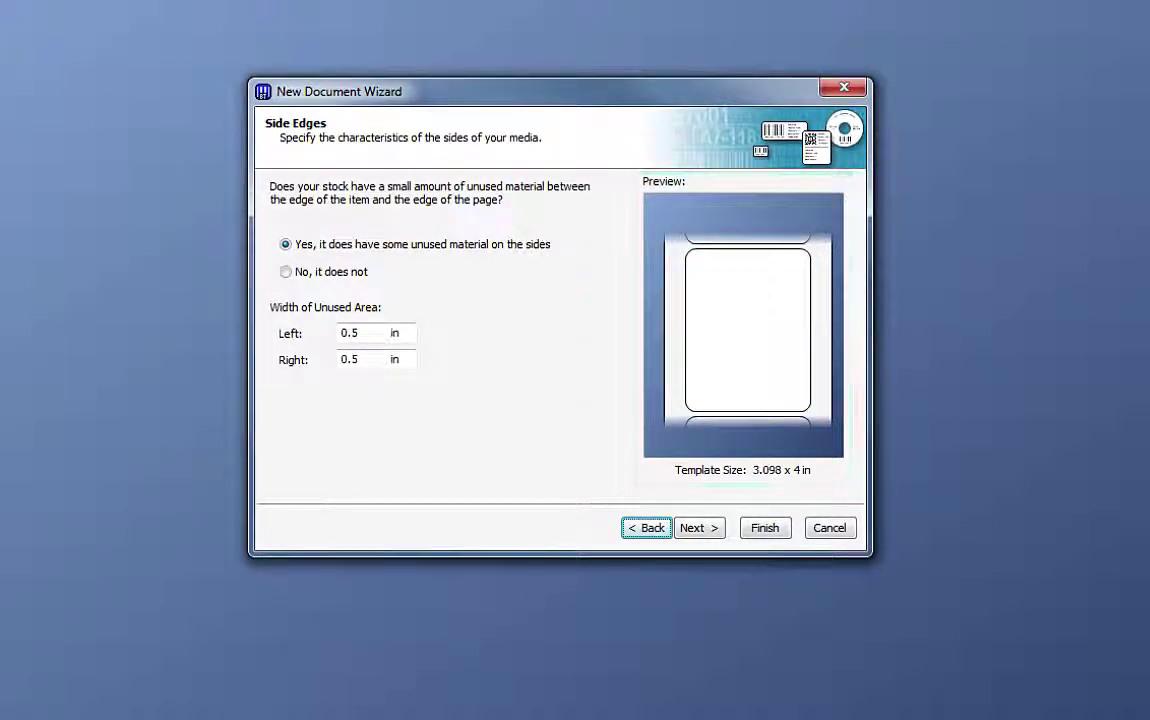
- Set the left and right unused area widths to 0.05 in and proceed to the item shape settings
key("shift+Tab")
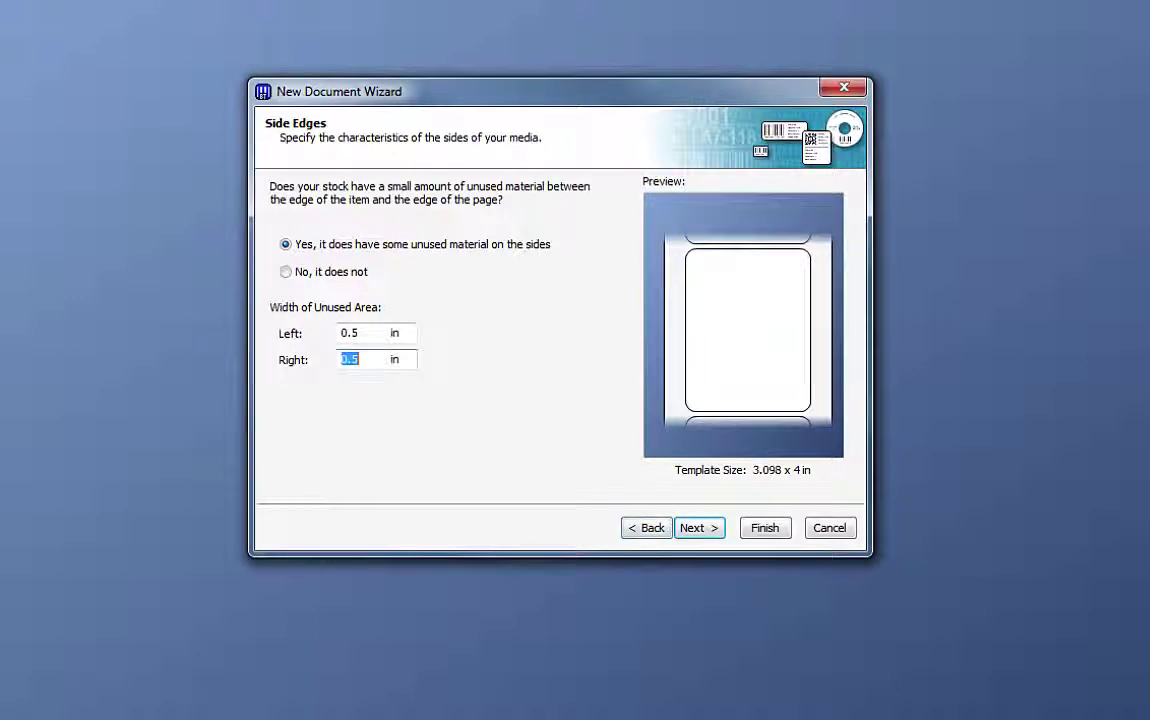
key("shift+Tab")
type(".0")
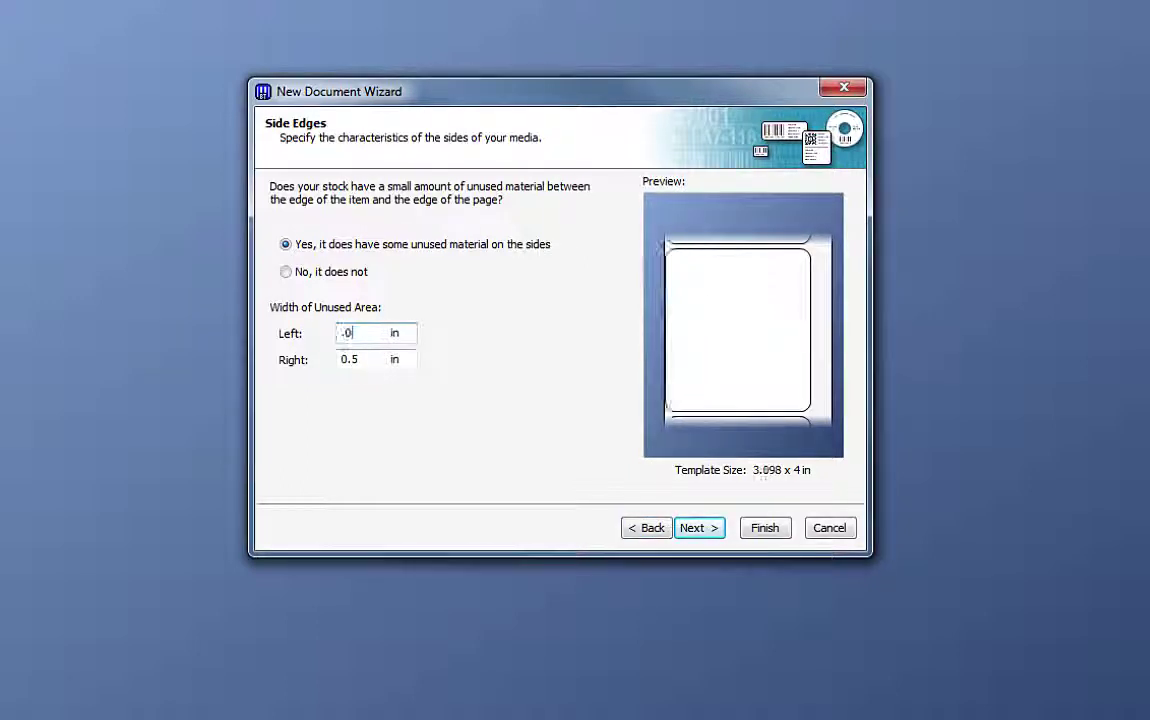
type("05")
key("Tab")
type(".05")
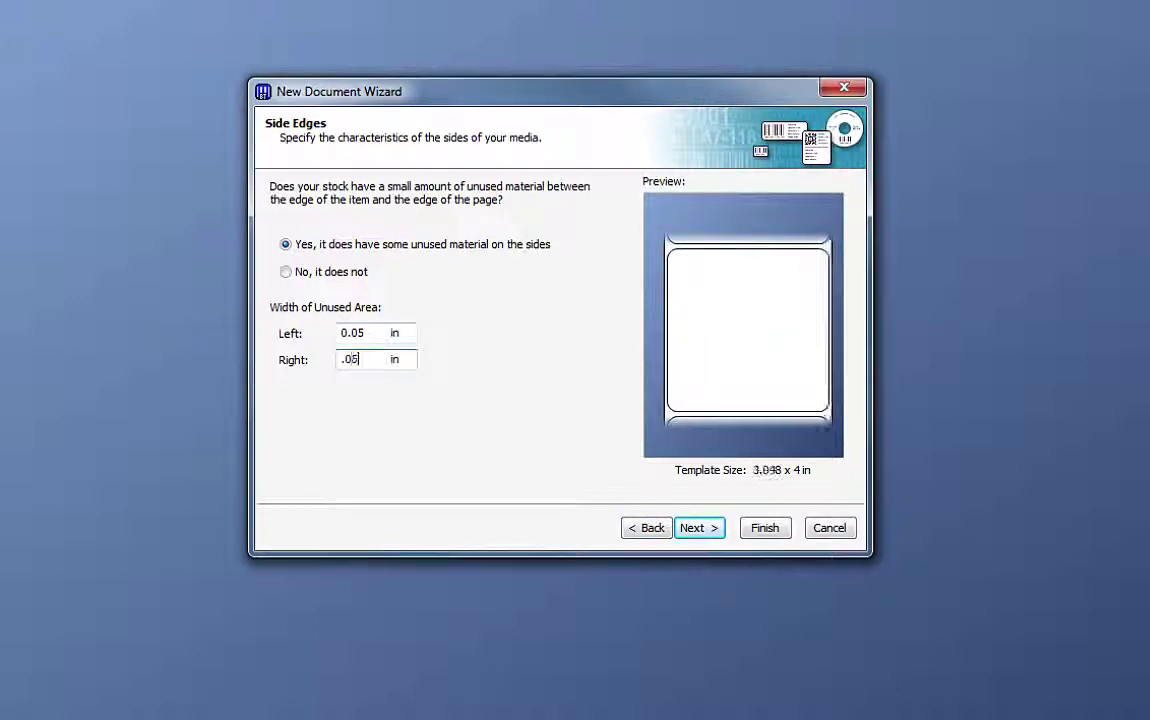
left_click(710, 532)
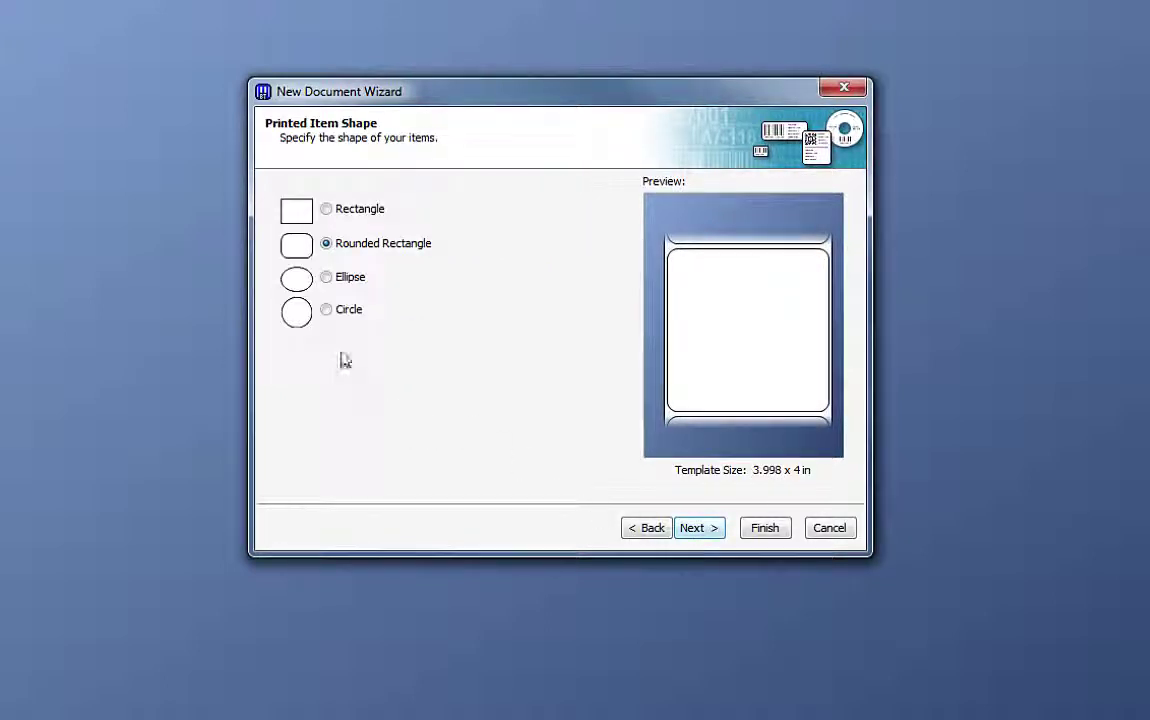
- Preview the Circle and Rectangle item shapes, settle on Rounded Rectangle and proceed to the template size
left_click(326, 311)
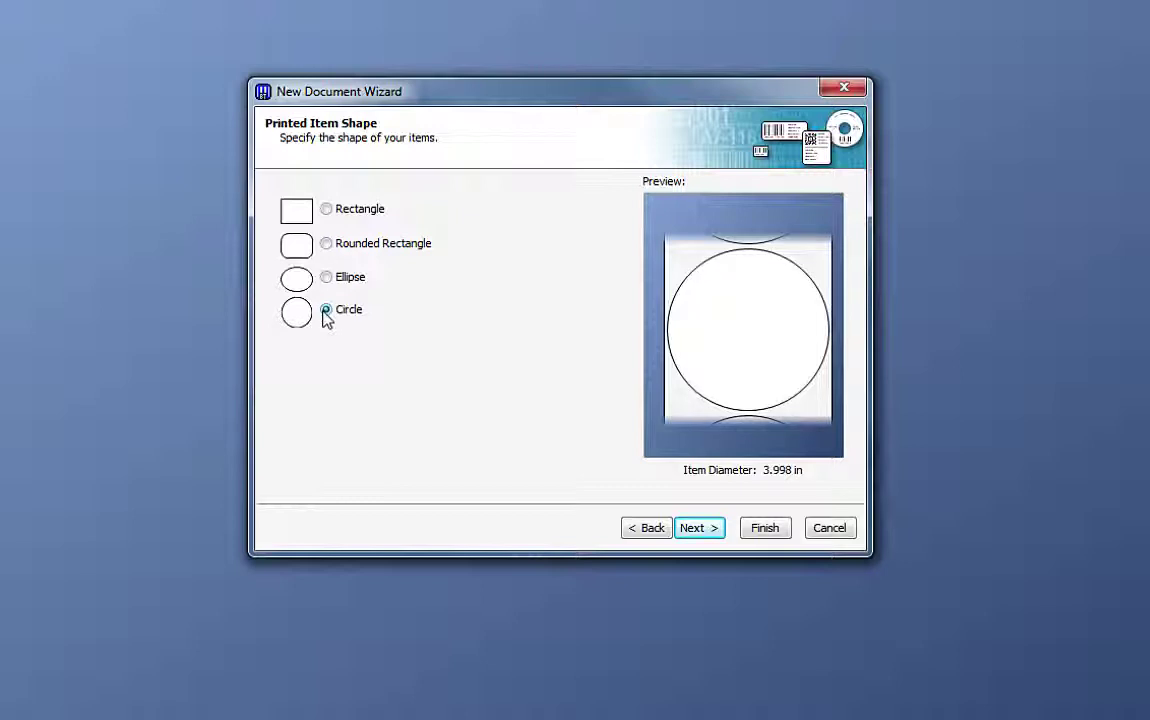
left_click(327, 213)
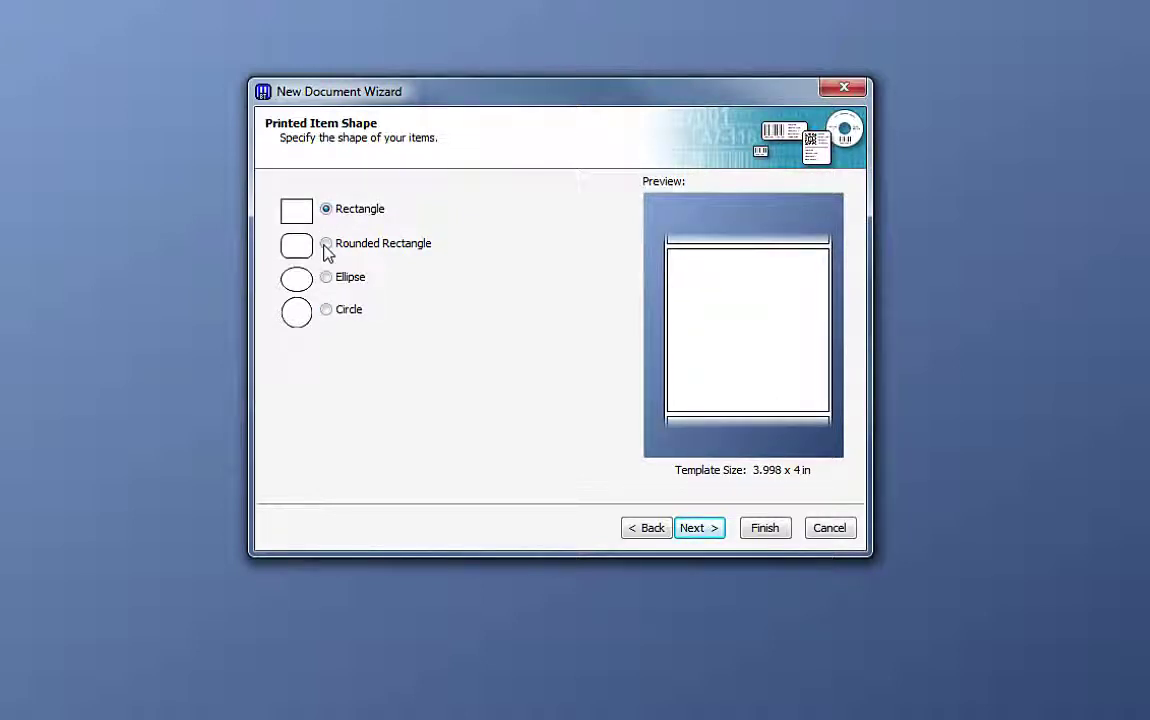
left_click(325, 247)
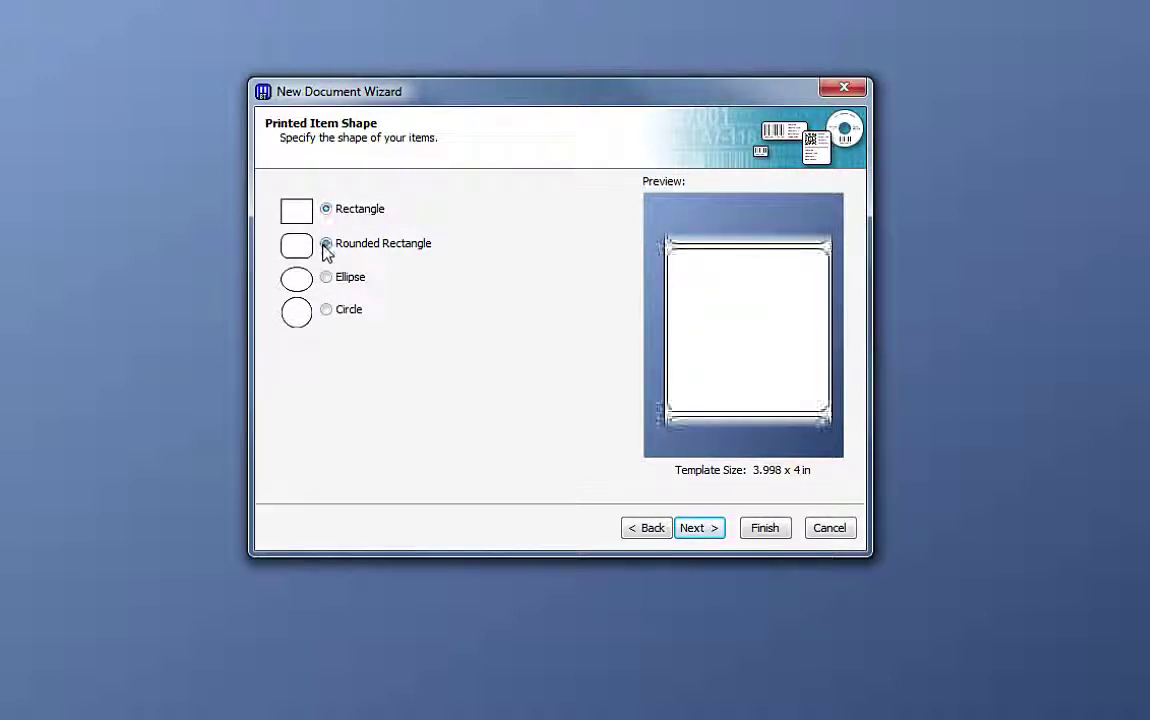
left_click(701, 537)
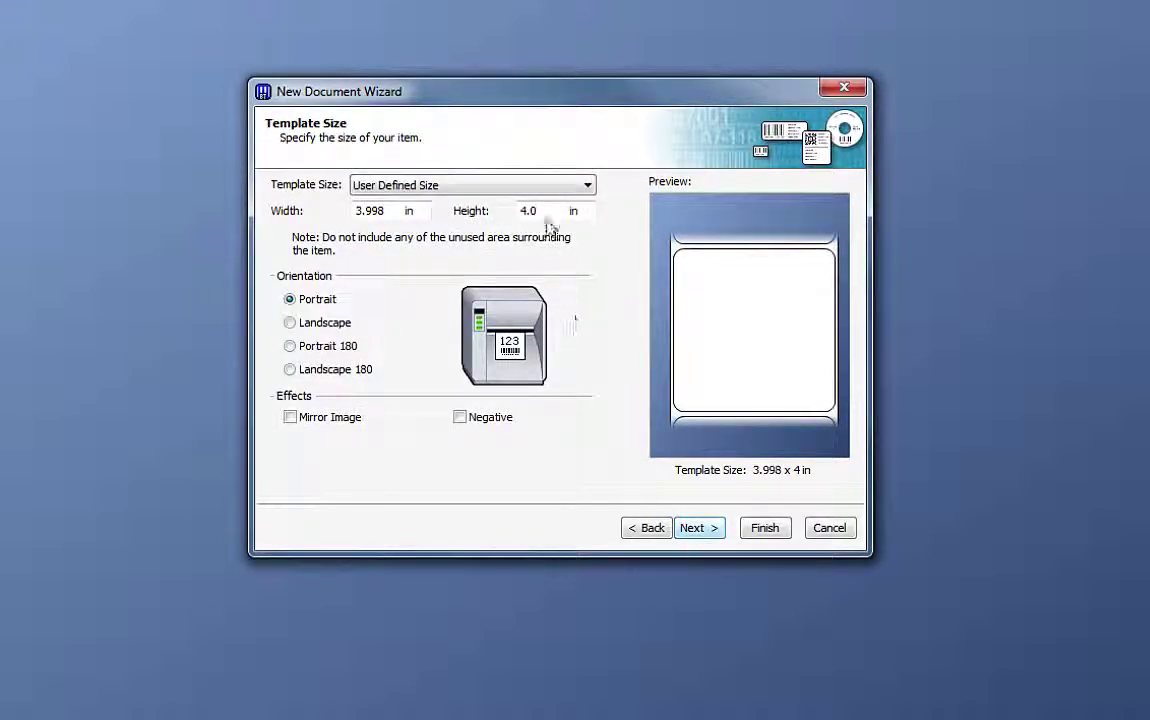
- Set the template size to a height of 6 in and a width of 4 in
left_click_drag(542, 213, 506, 215)
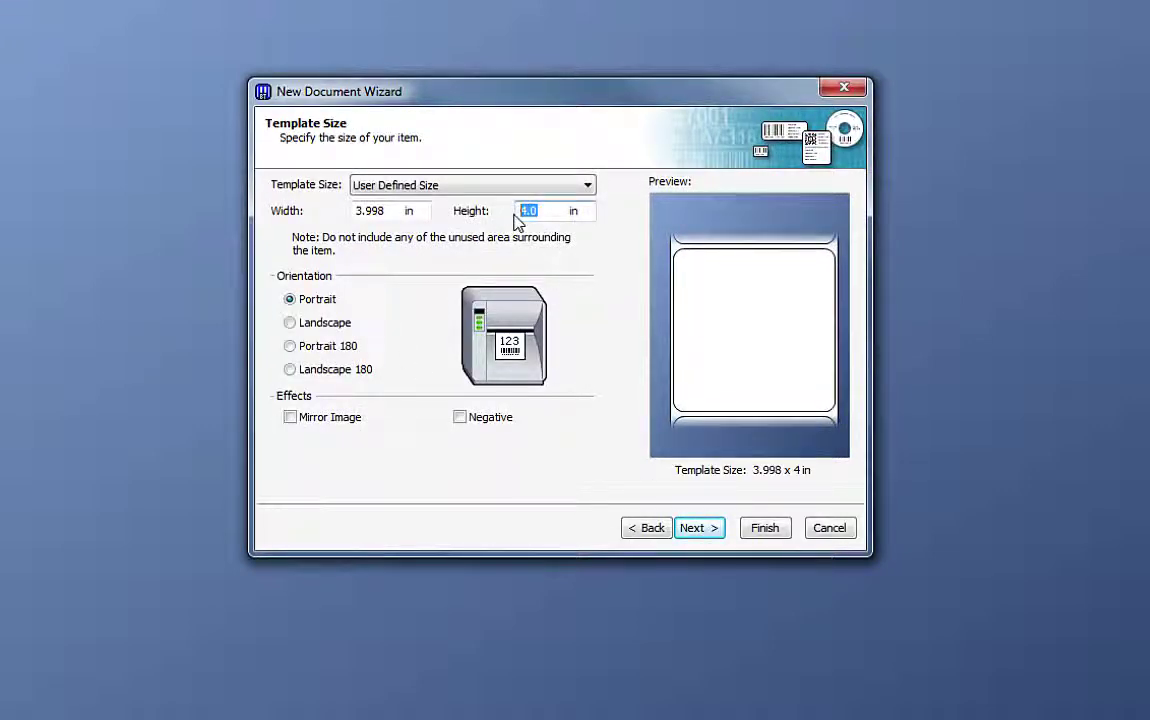
type("6")
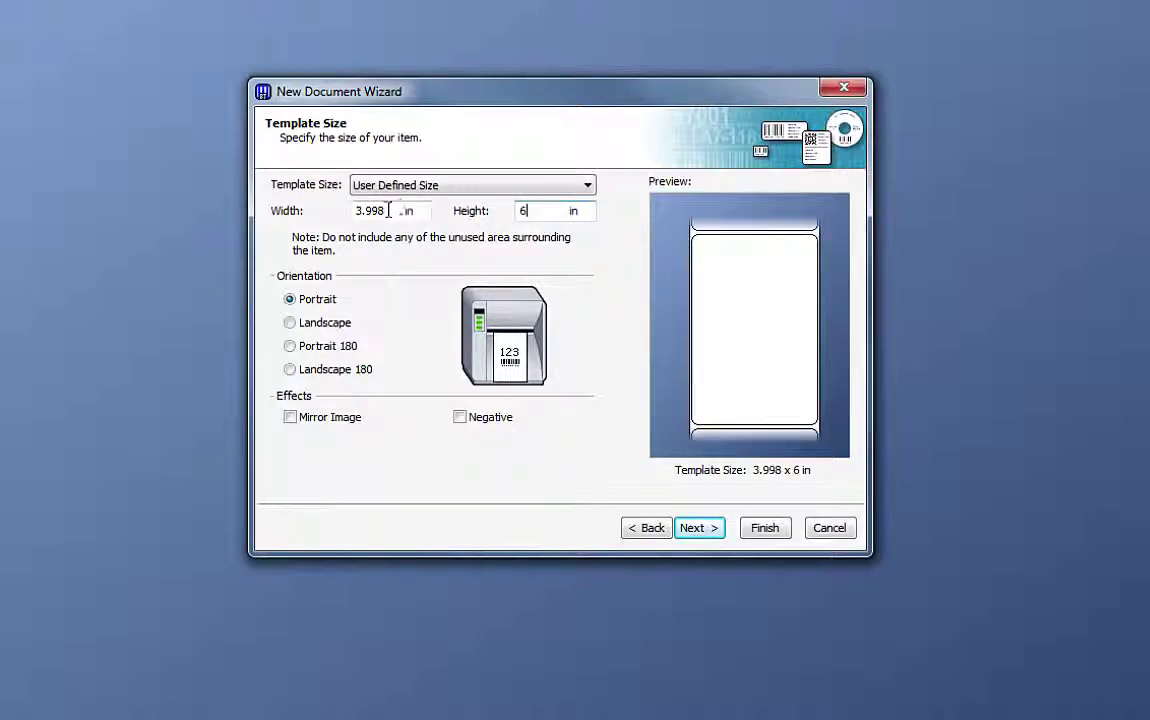
left_click_drag(388, 210, 340, 195)
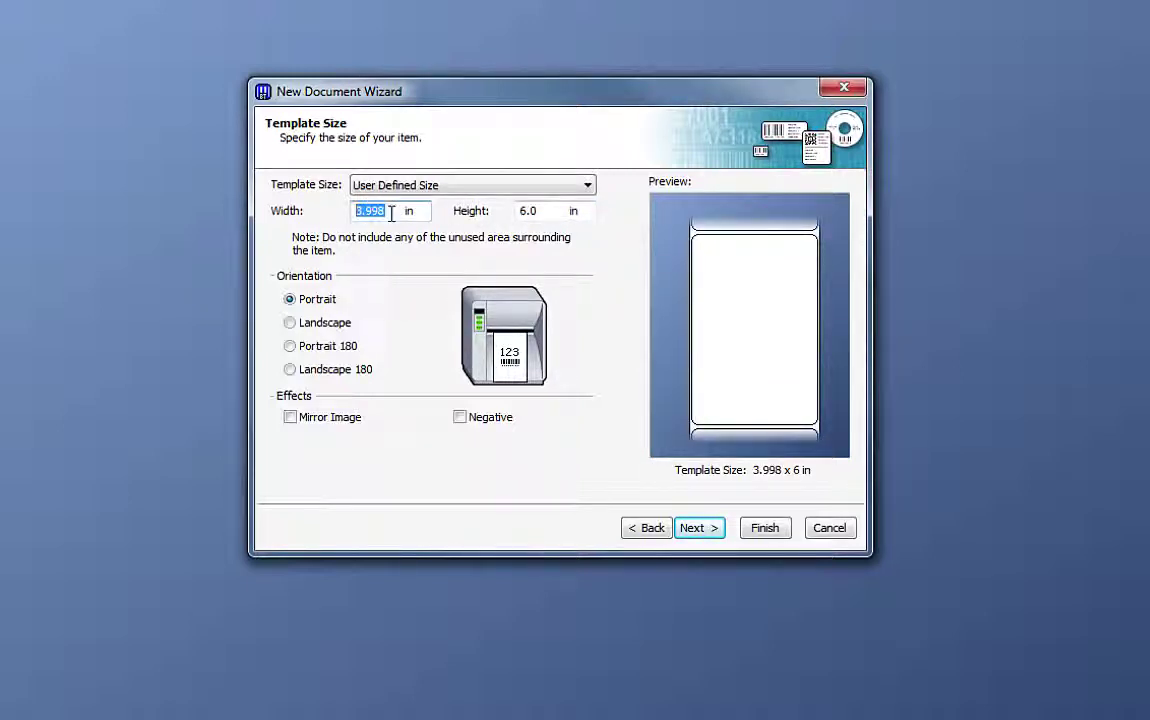
type("4")
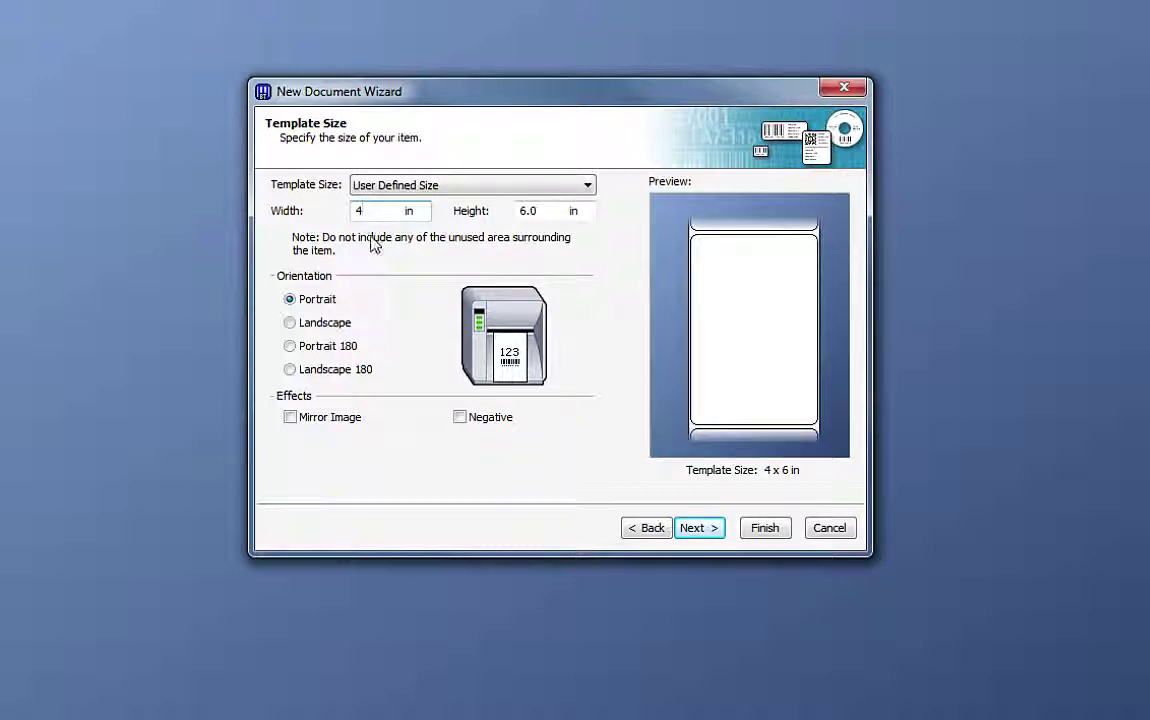
- Preview the Portrait and Portrait 180 orientations, settle on Landscape and proceed to the template background
left_click(289, 323)
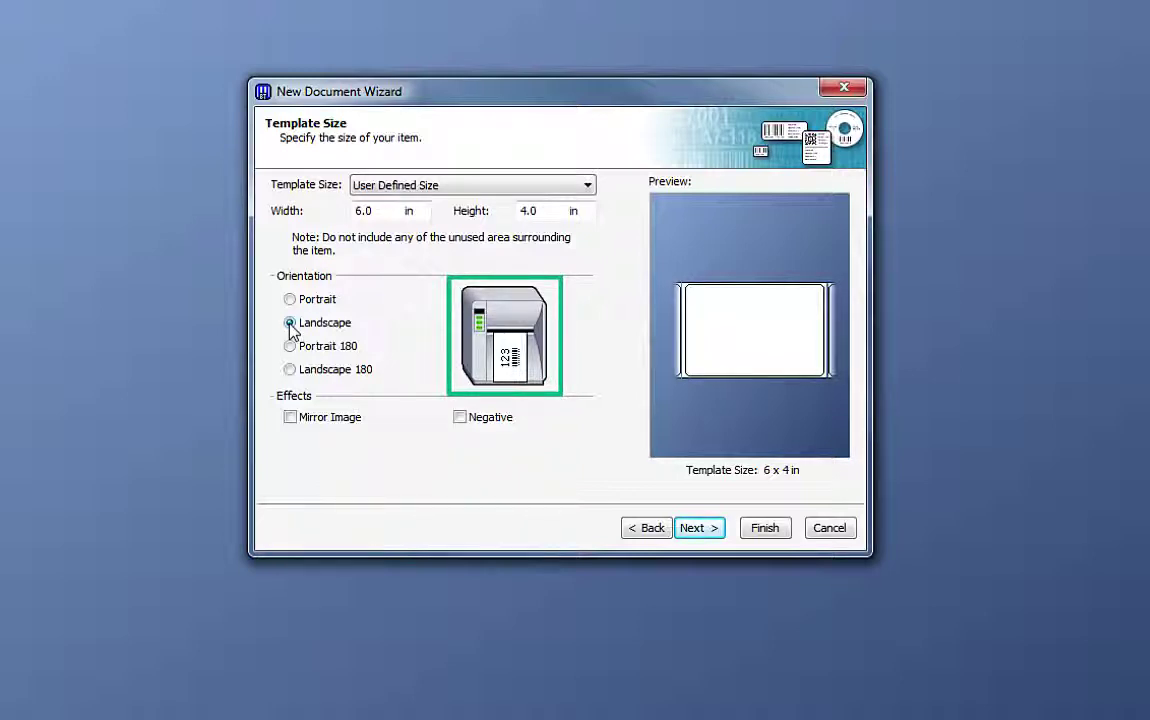
left_click(290, 300)
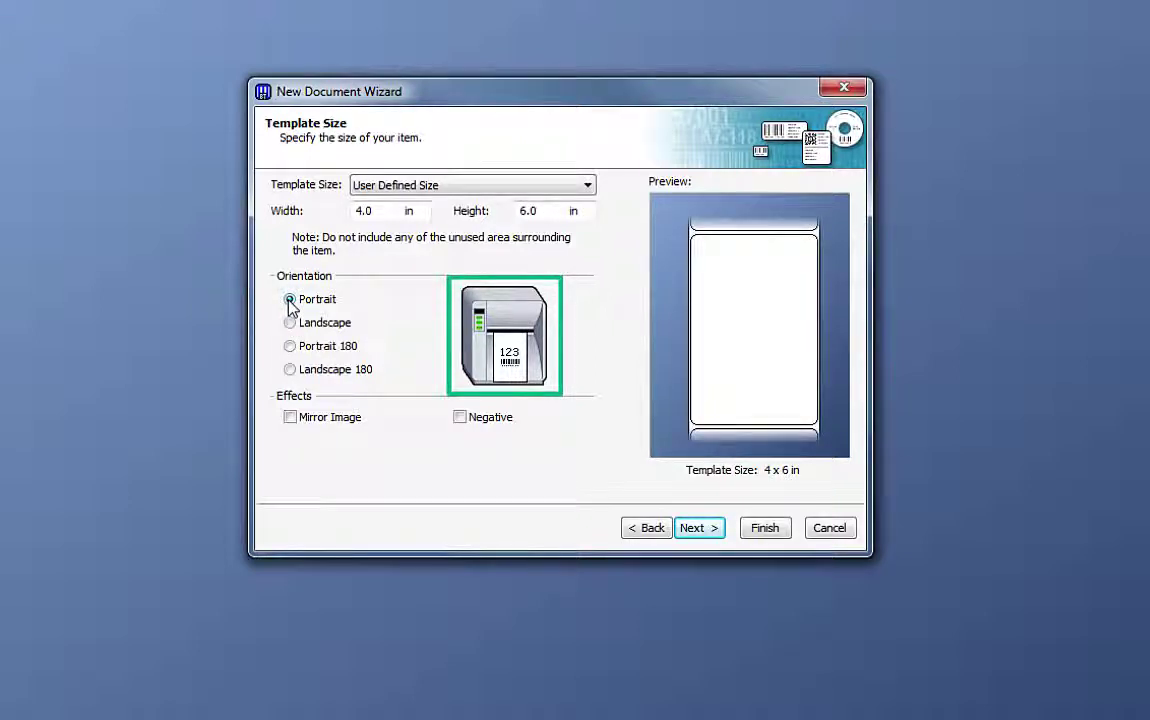
left_click(290, 347)
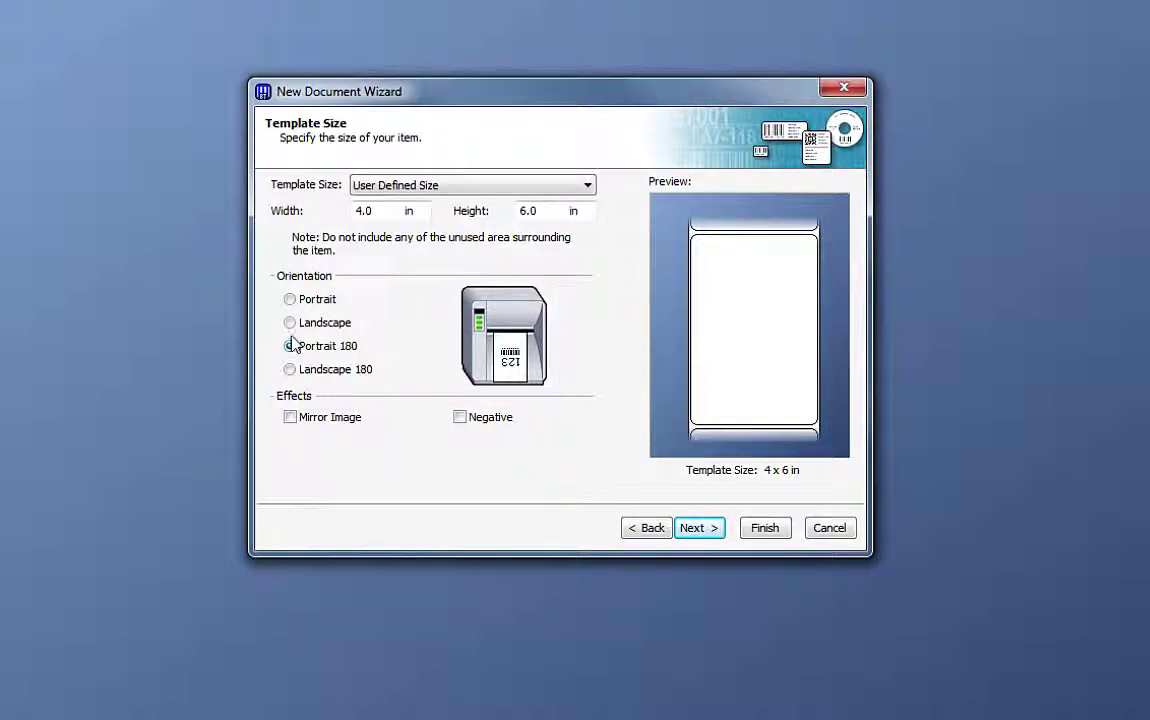
left_click(290, 324)
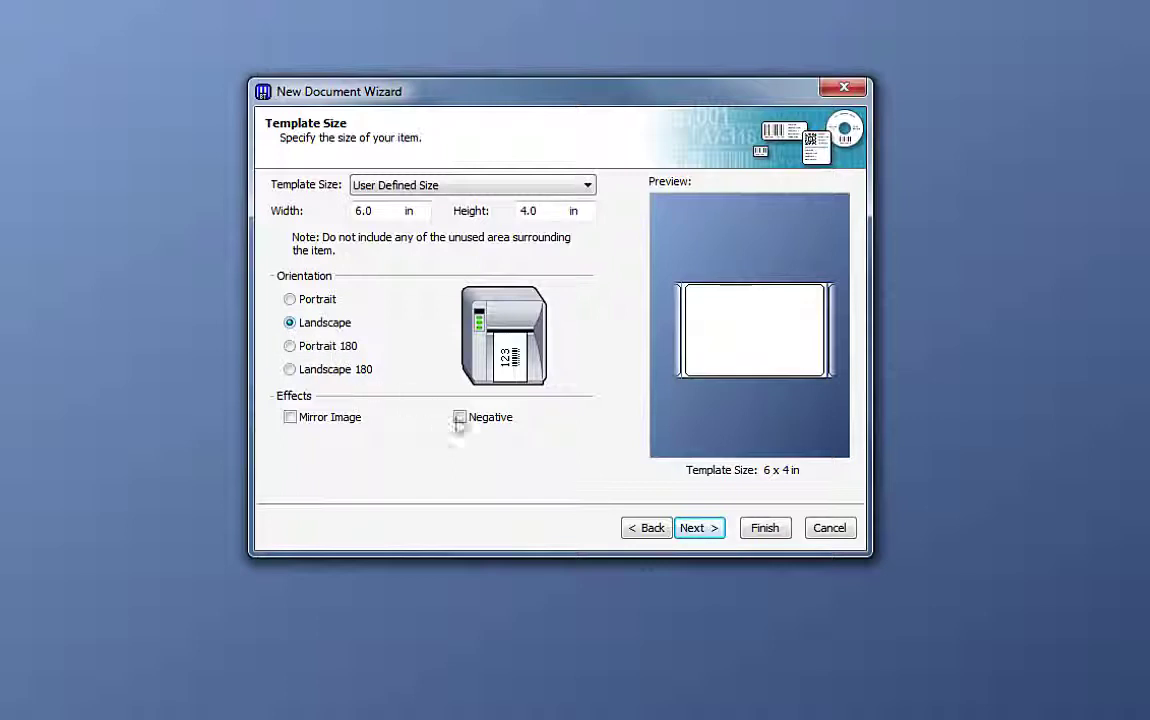
left_click(703, 533)
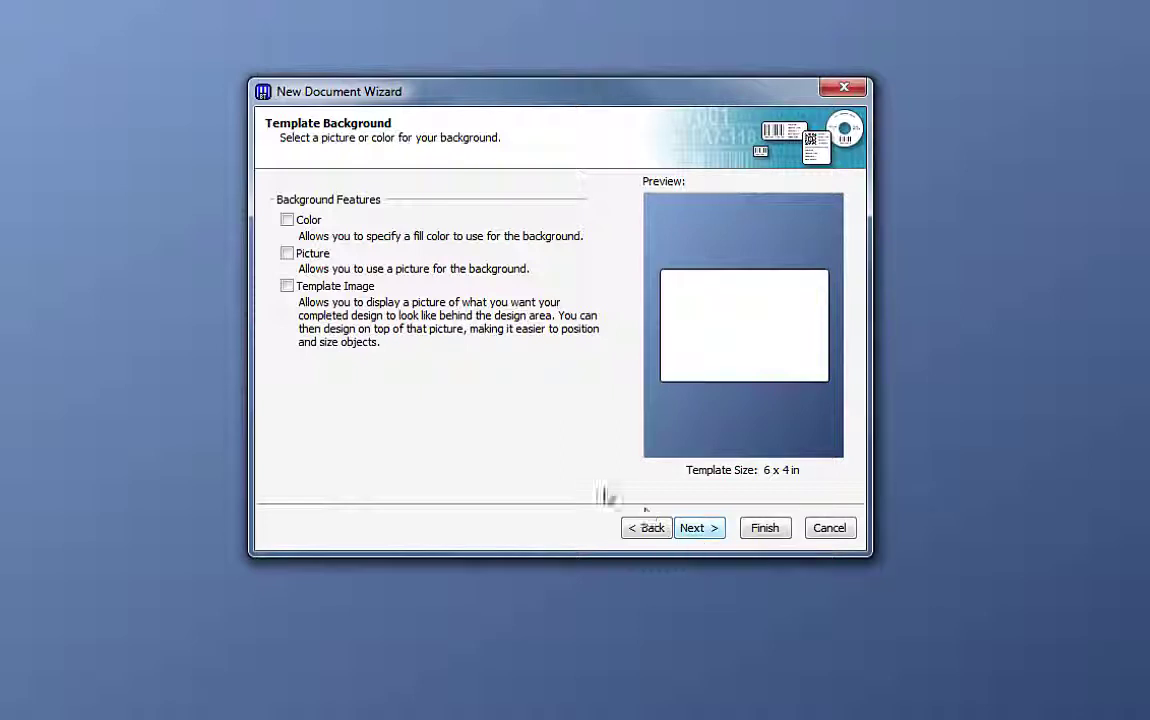
- Try out the Color, Picture and Template Image background features for the template
left_click(287, 220)
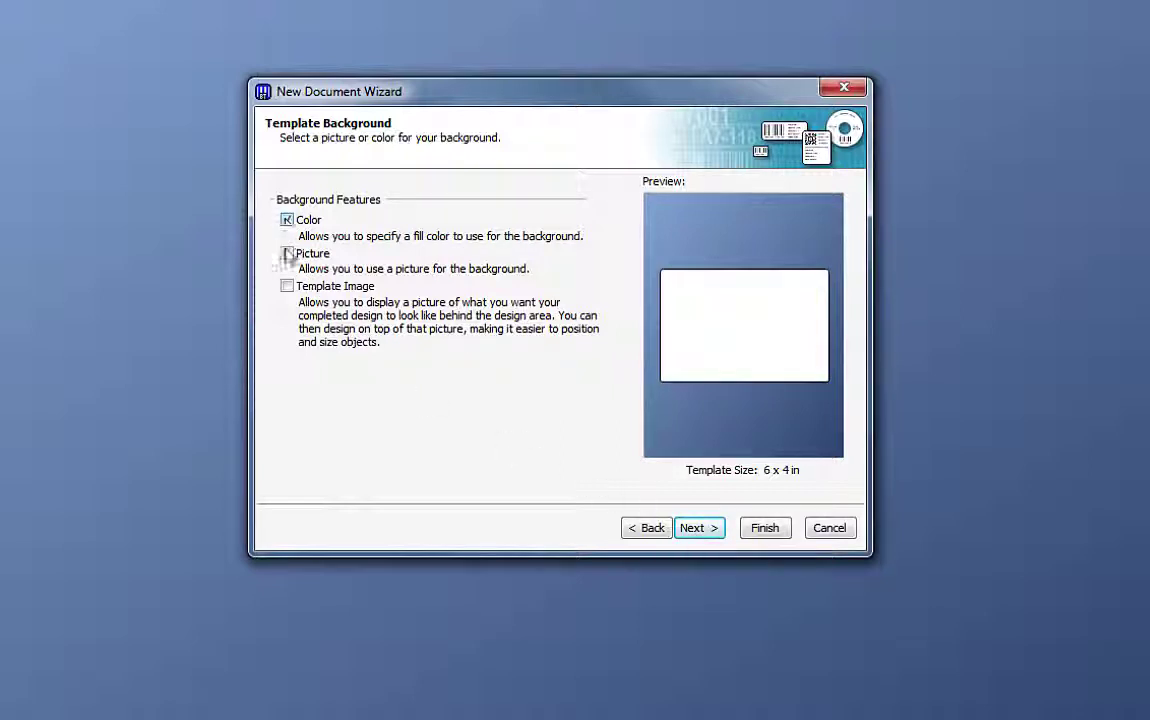
left_click(287, 253)
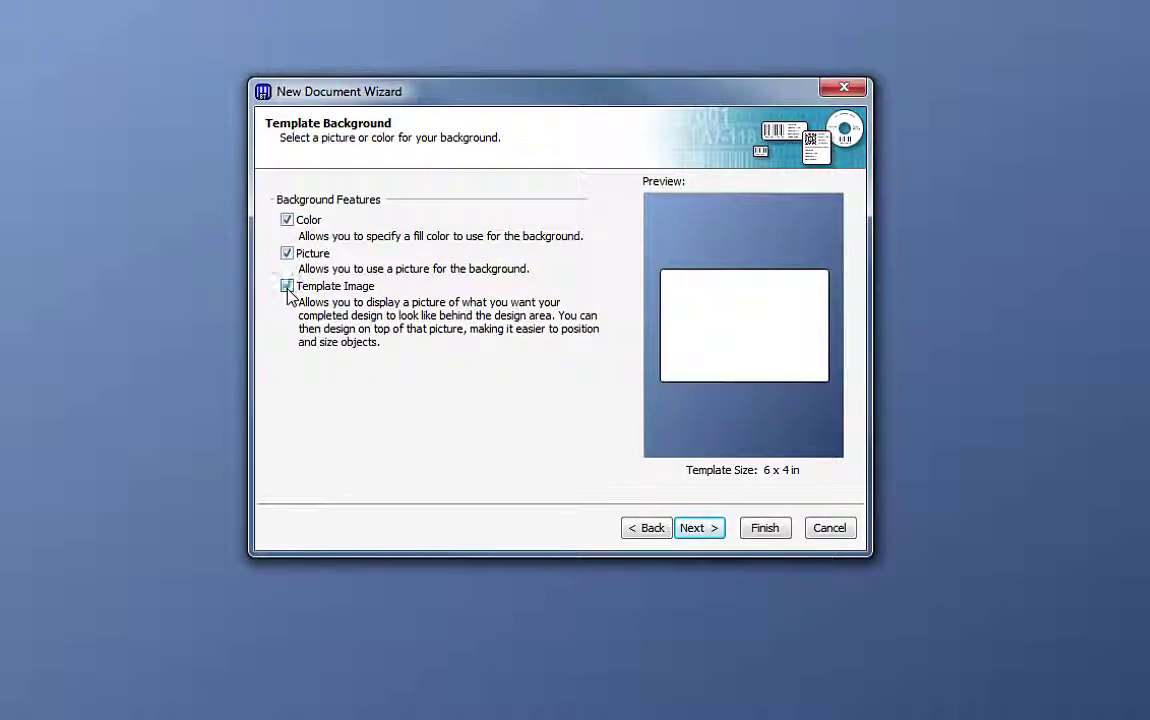
left_click(287, 287)
left_click(287, 287)
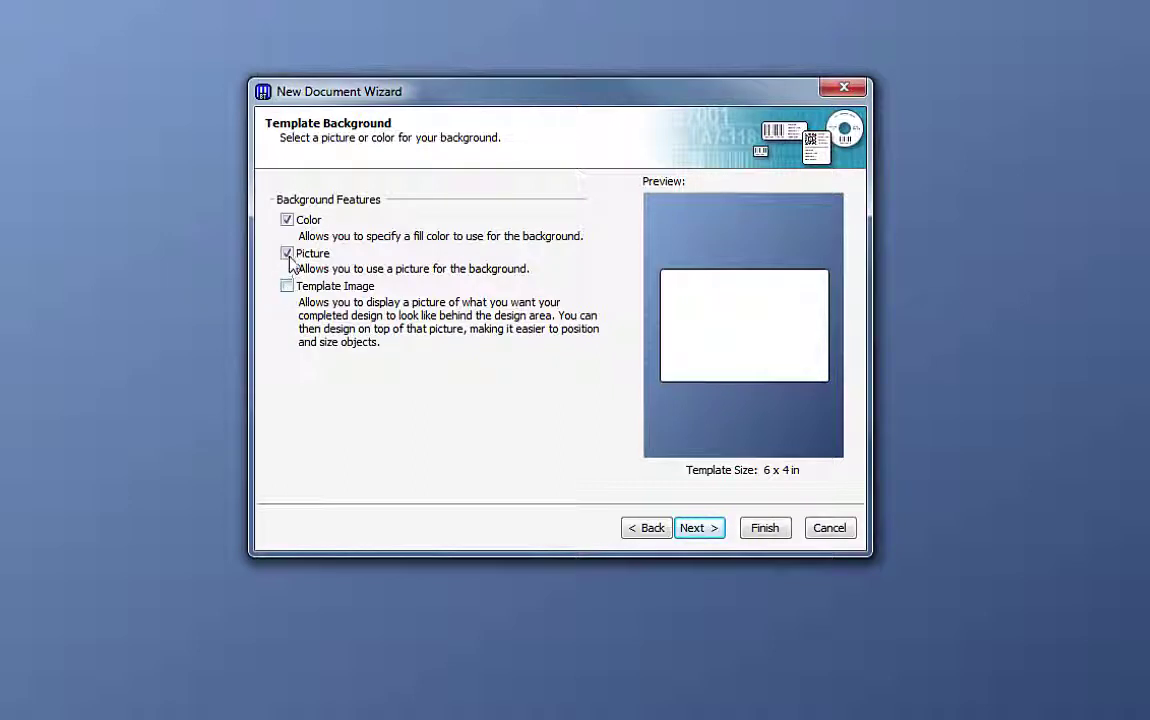
left_click(287, 253)
- Proceed without a template background and finish the wizard to create the blank document
left_click(698, 528)
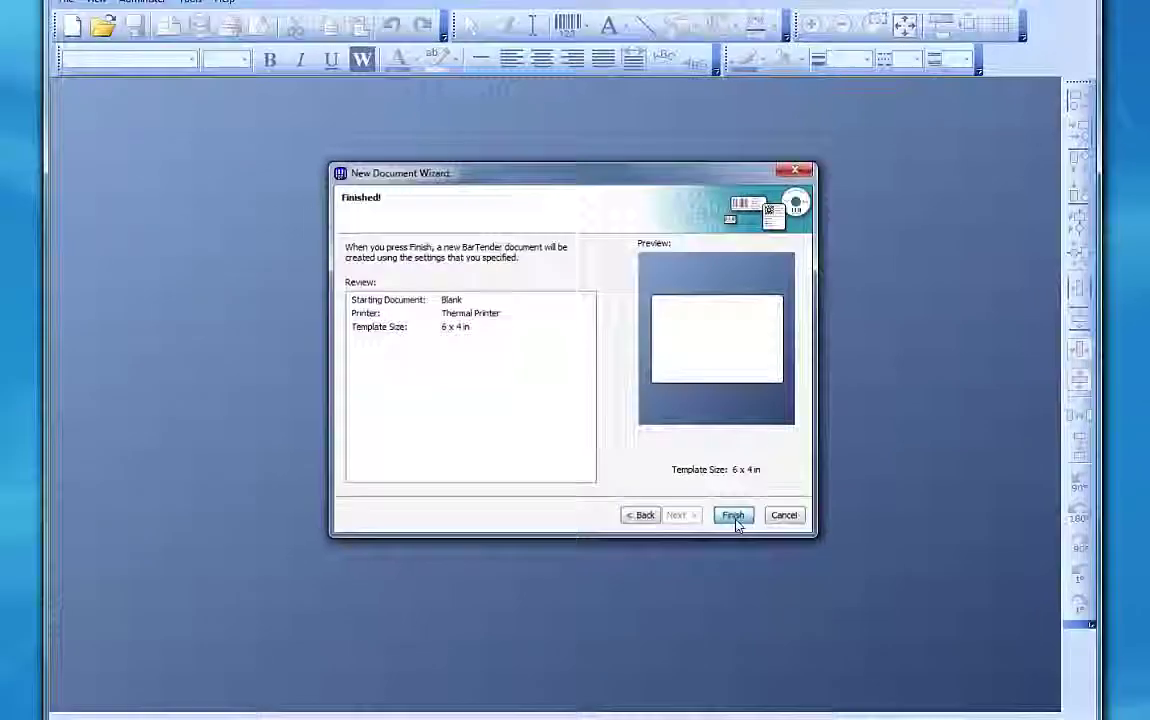
left_click(735, 519)
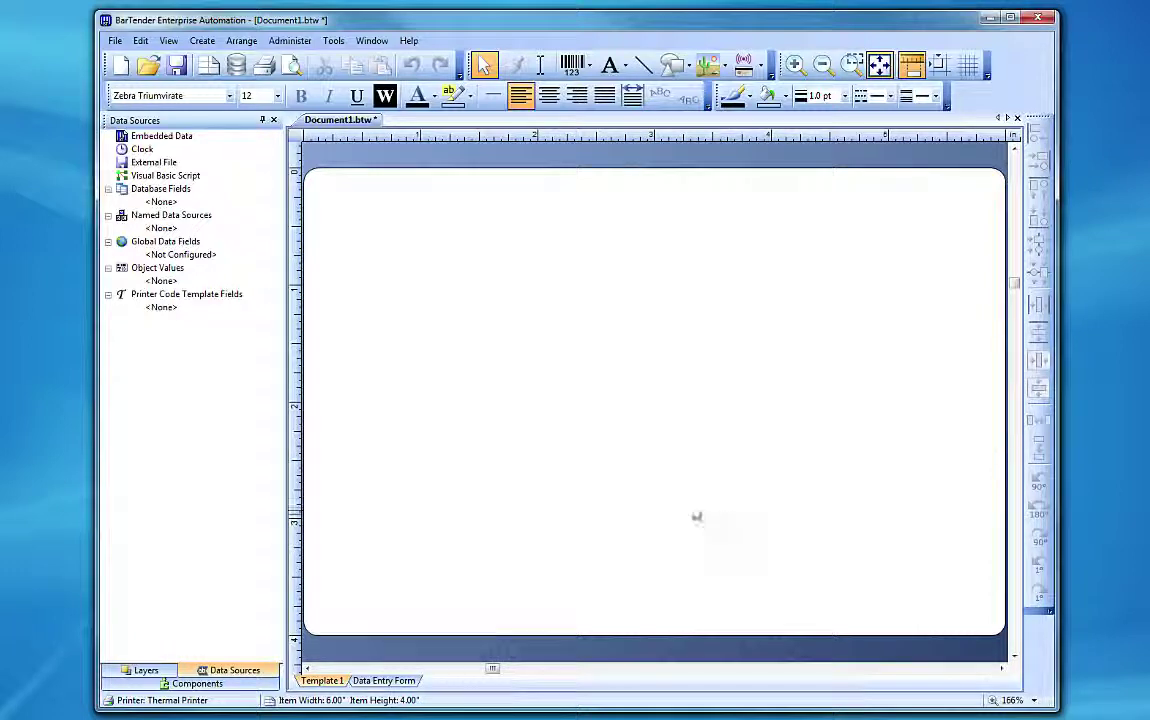
- Save the new document as "thermal" in the BarTender Documents folder
left_click(115, 40)
left_click(142, 138)
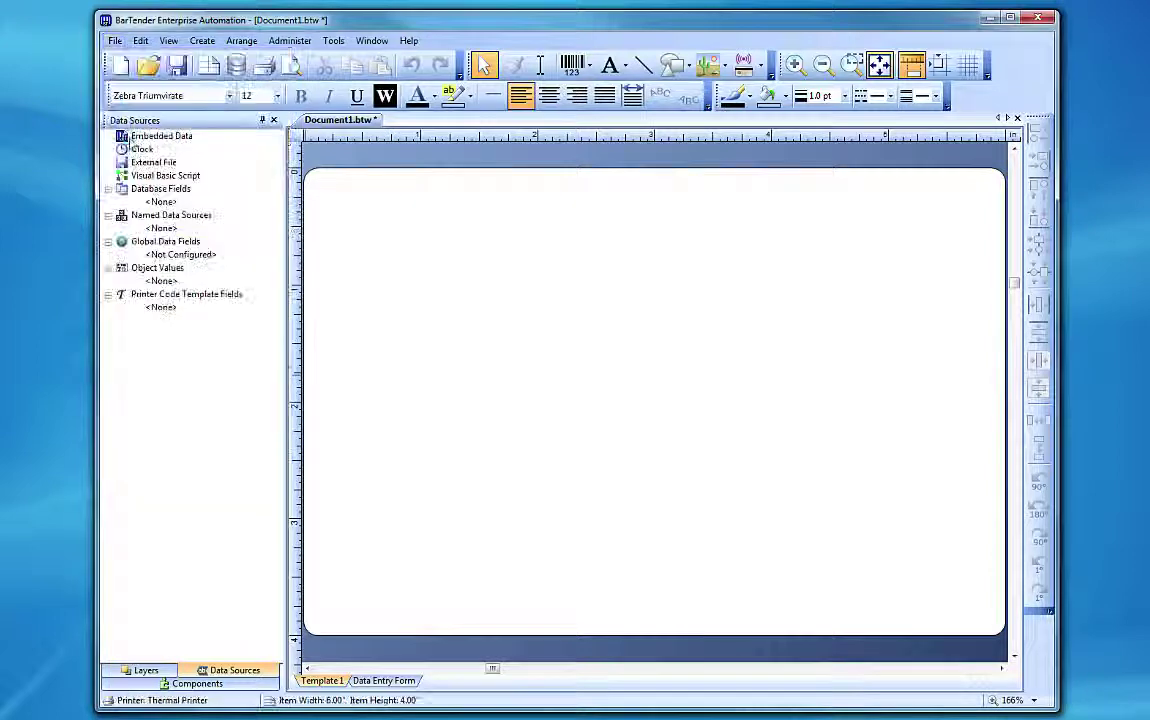
type("thermal")
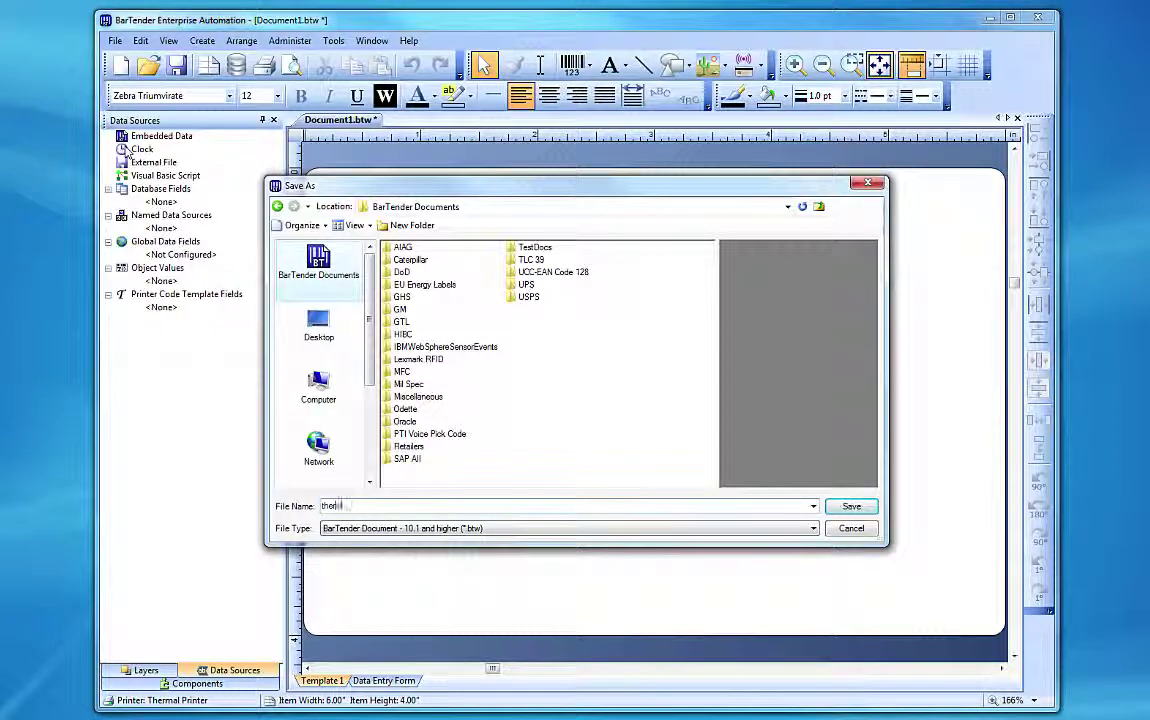
left_click(833, 511)
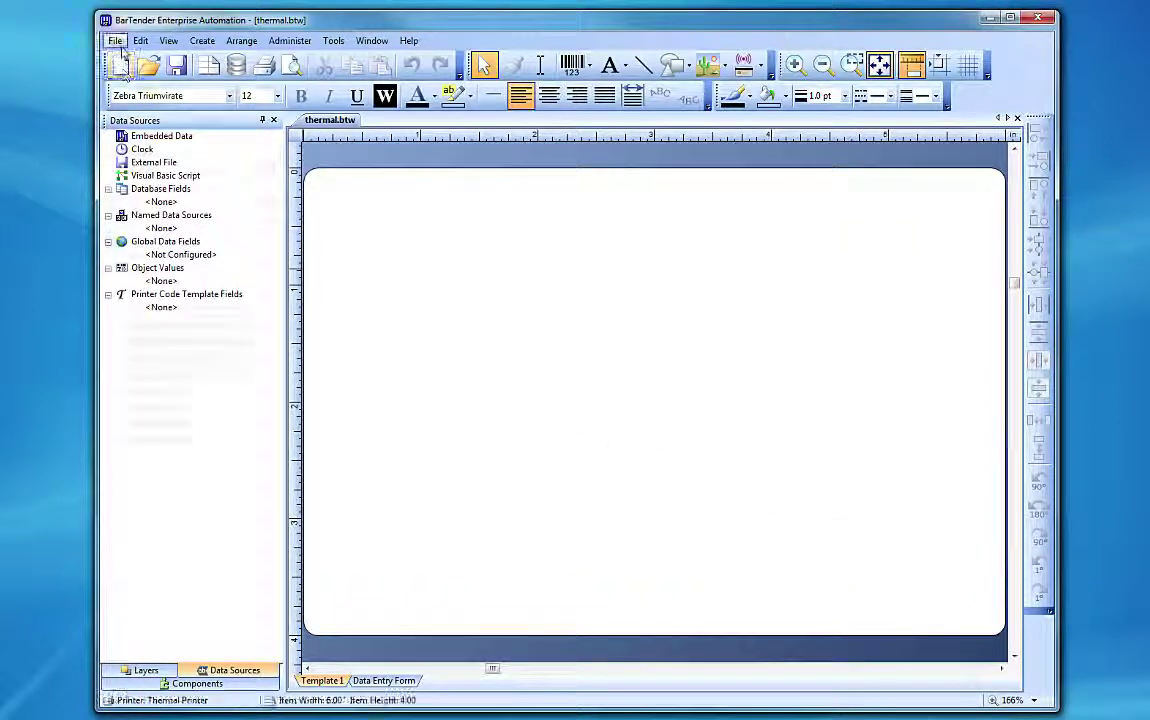
- Review the page size and orientation in the document's Page Setup and close it
left_click(116, 41)
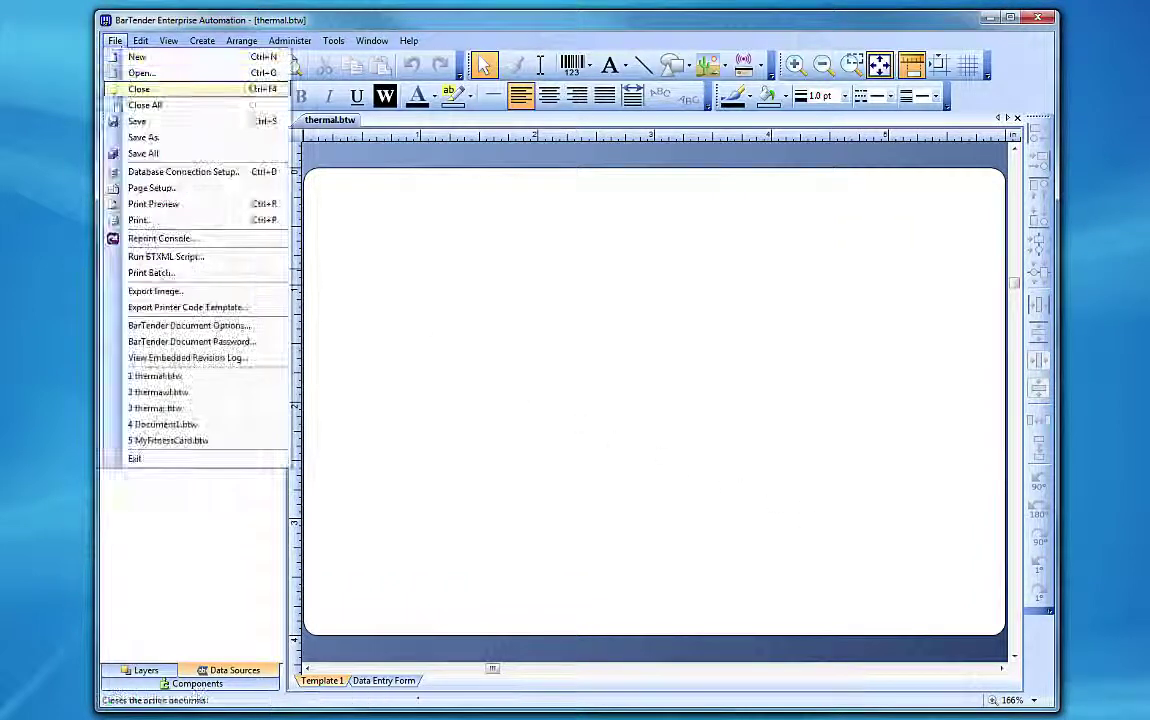
left_click(120, 190)
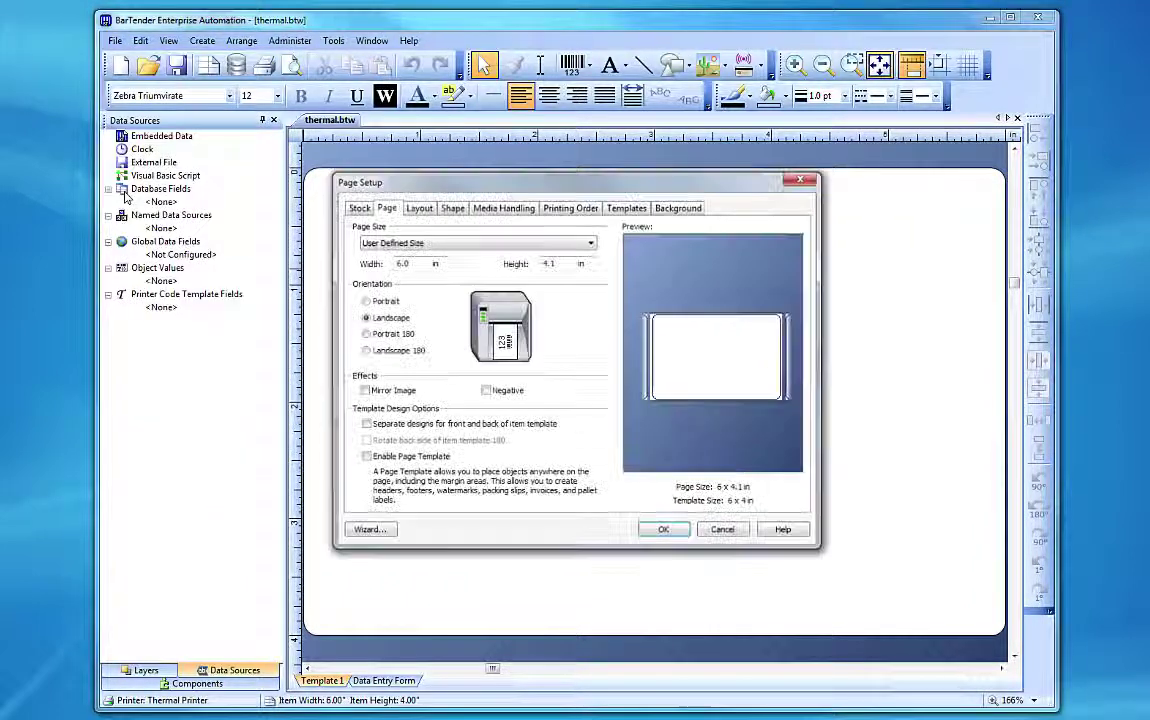
left_click(663, 531)
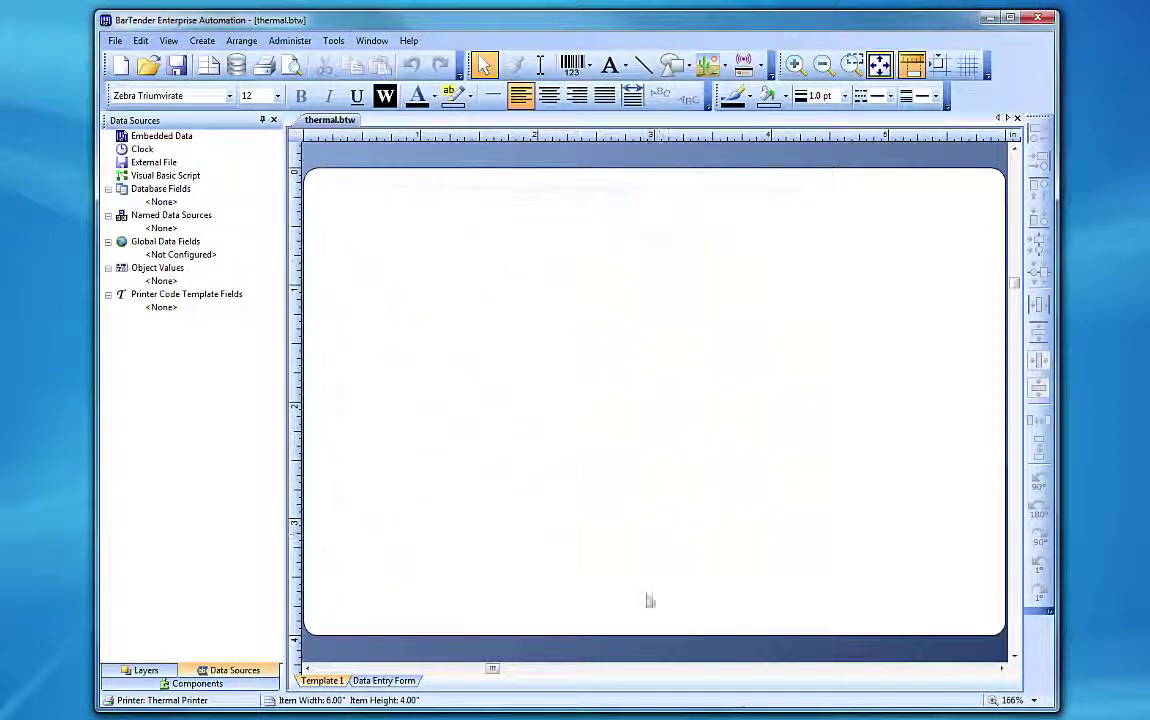